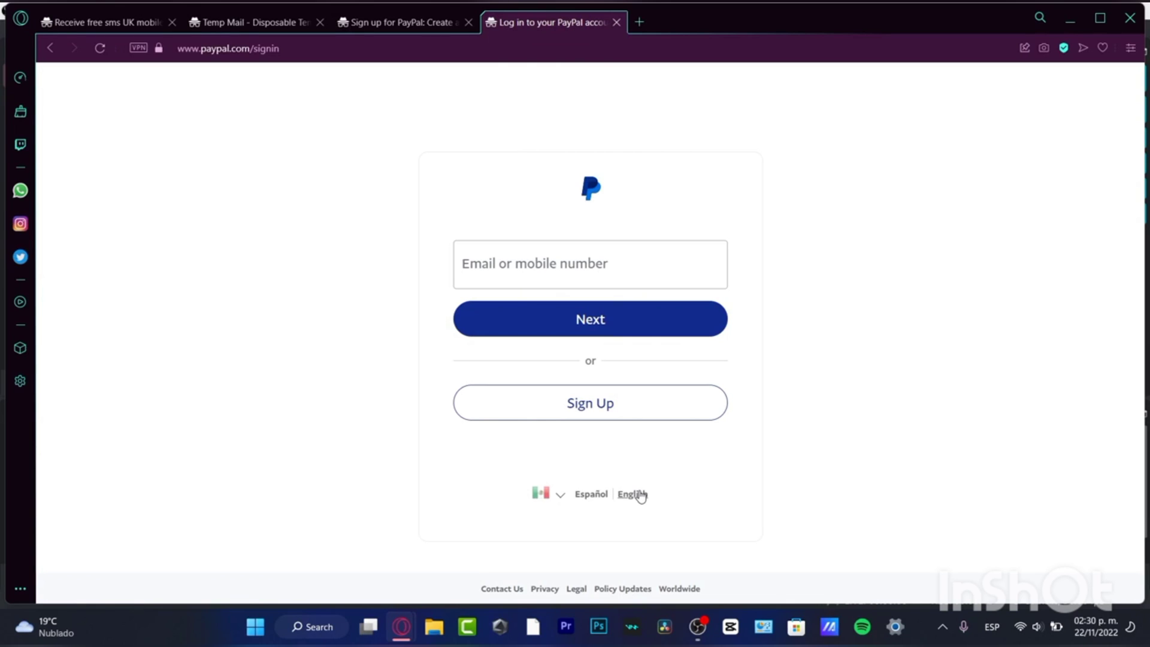
# Start creating a new PayPal account from the sign-in page's sign-up option
pyautogui.click(593, 393)
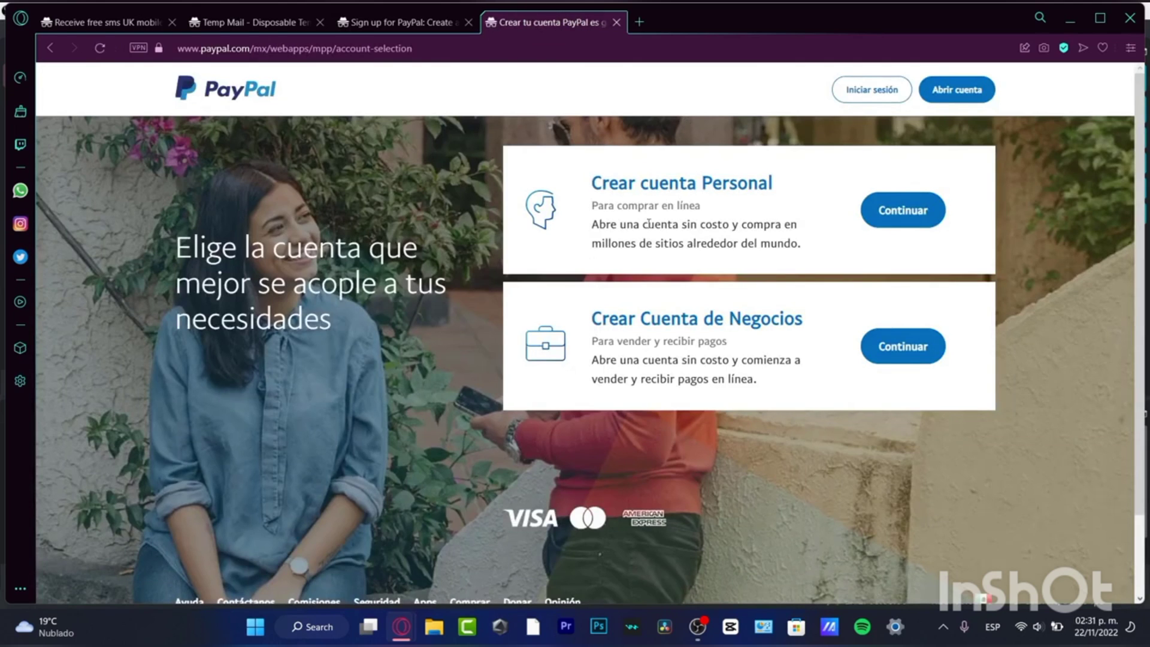
# Choose a Personal account and go to the mobile number field of the sign-up form
pyautogui.click(899, 210)
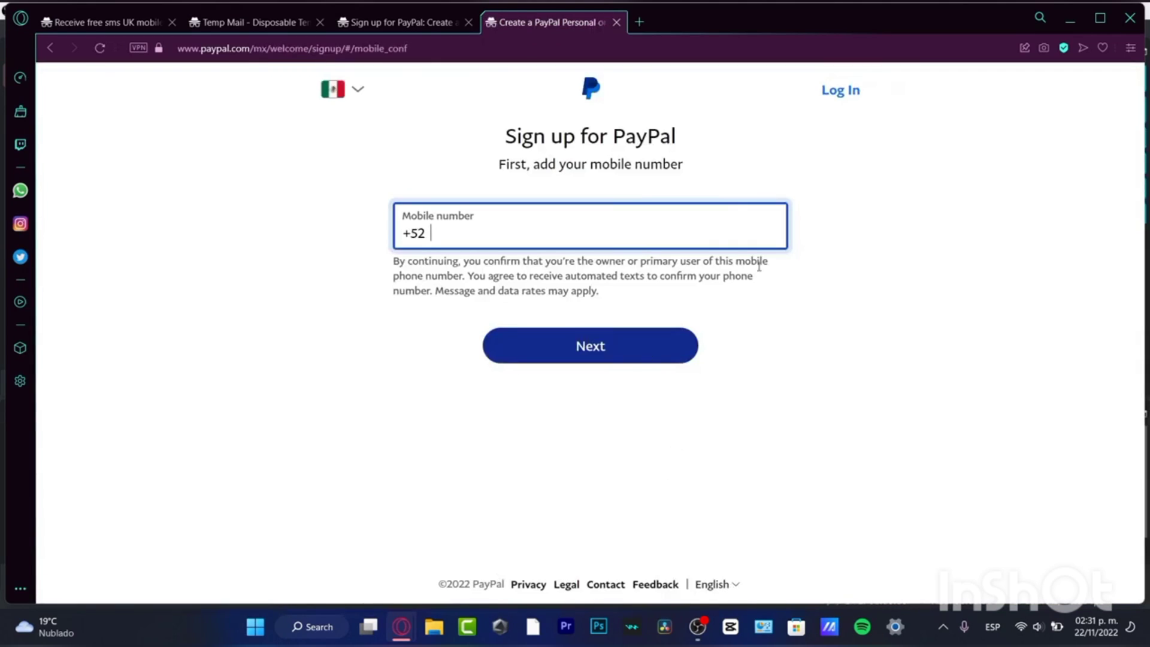
pyautogui.moveTo(506, 137); pyautogui.dragTo(576, 137)
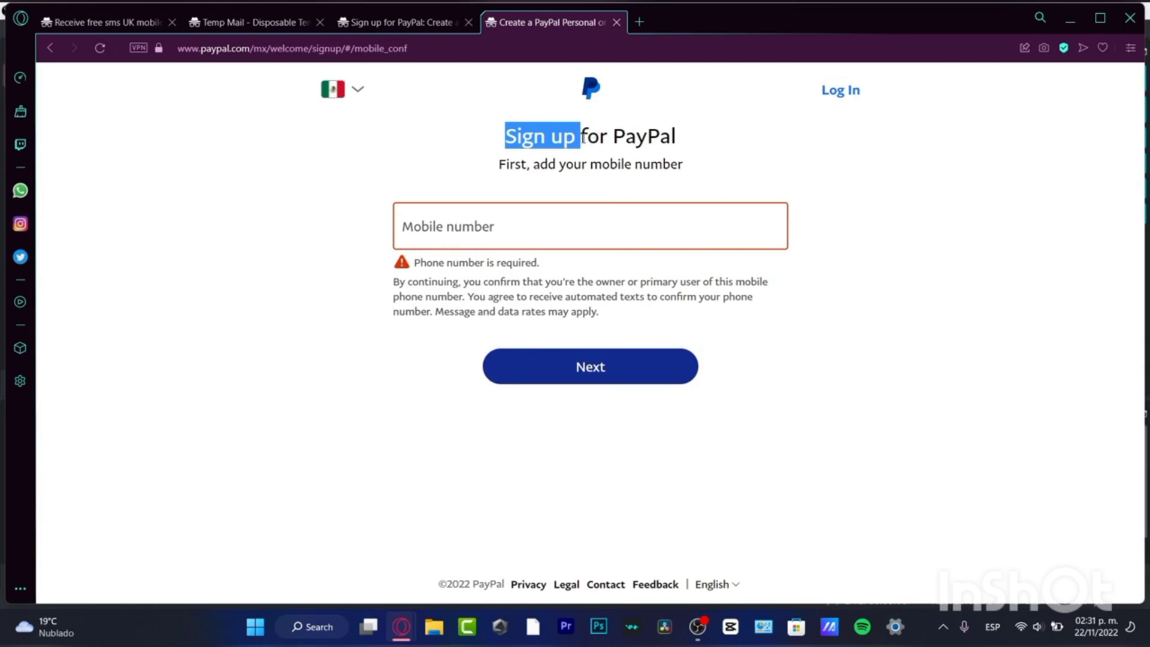
pyautogui.moveTo(497, 168); pyautogui.dragTo(683, 170)
pyautogui.click(479, 206)
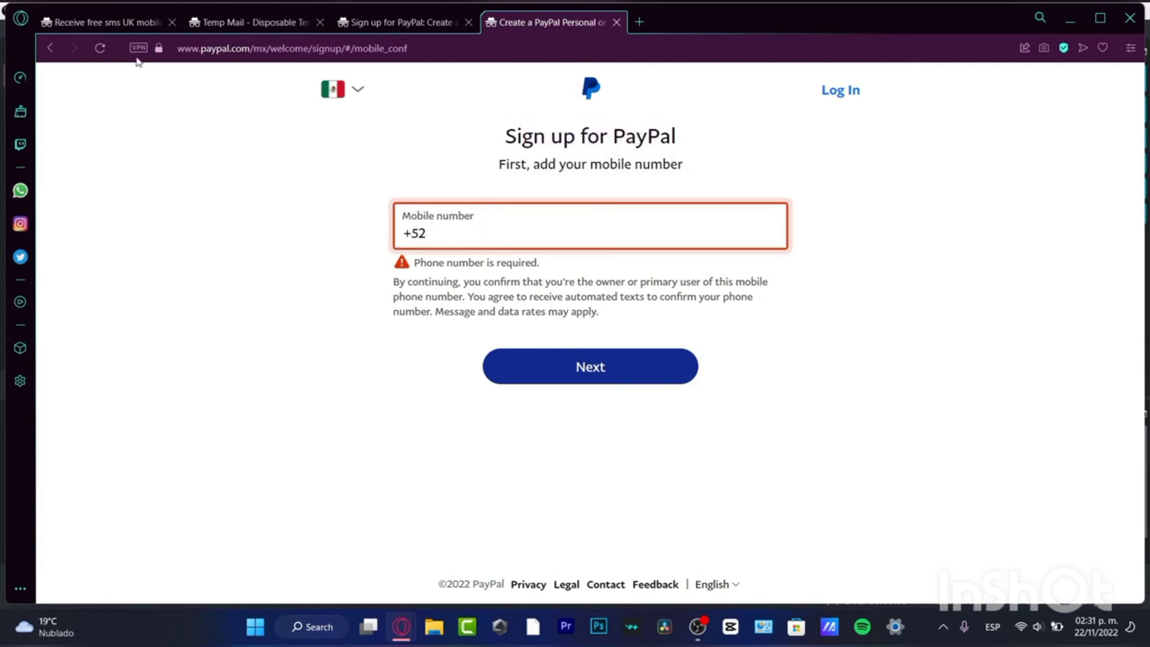
pyautogui.click(102, 23)
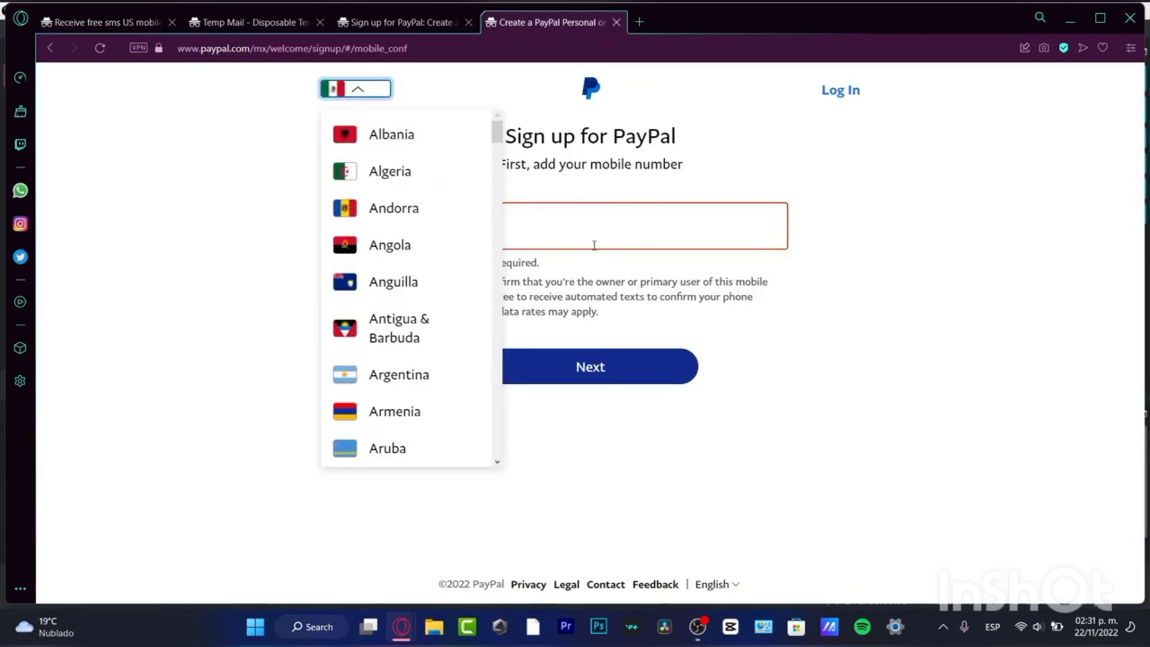
pyautogui.click(447, 231)
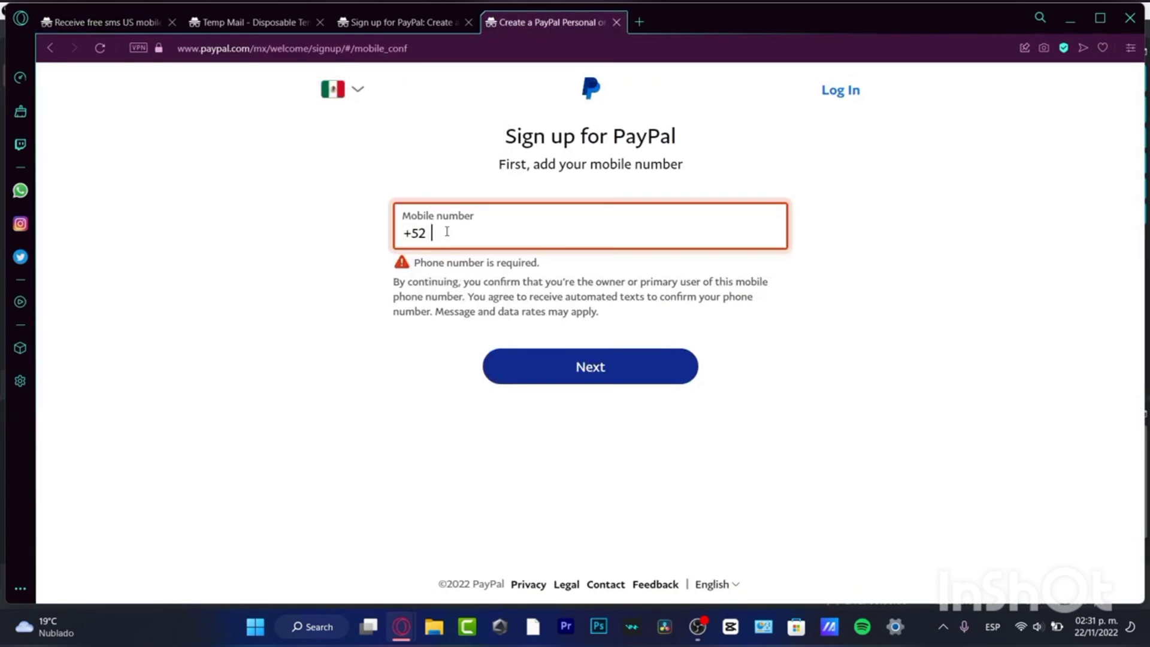
# Set the phone number country to United States
pyautogui.click(356, 90)
pyautogui.scroll(-20, 384, 270)
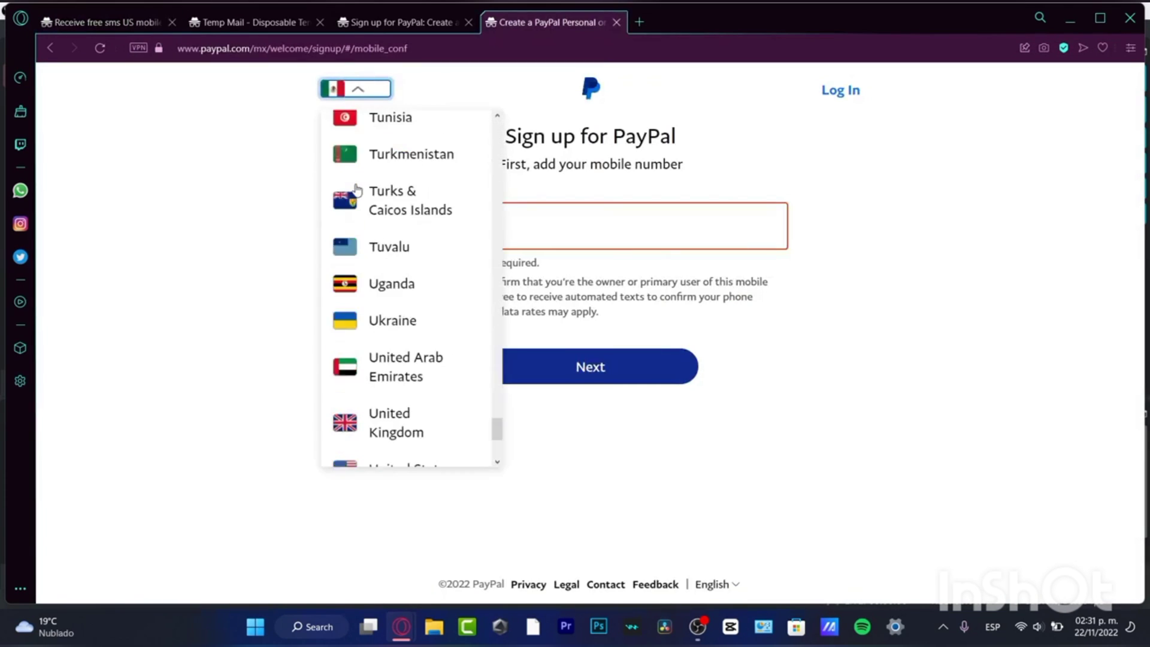
pyautogui.scroll(3, 412, 329)
pyautogui.scroll(1, 412, 331)
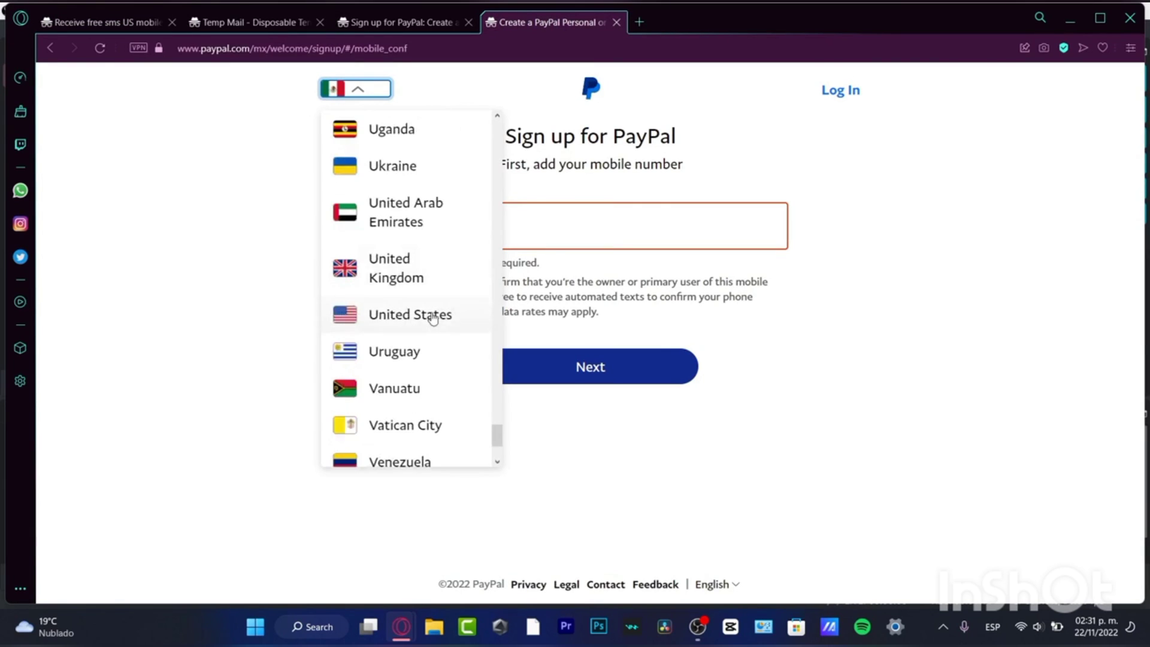
pyautogui.click(440, 314)
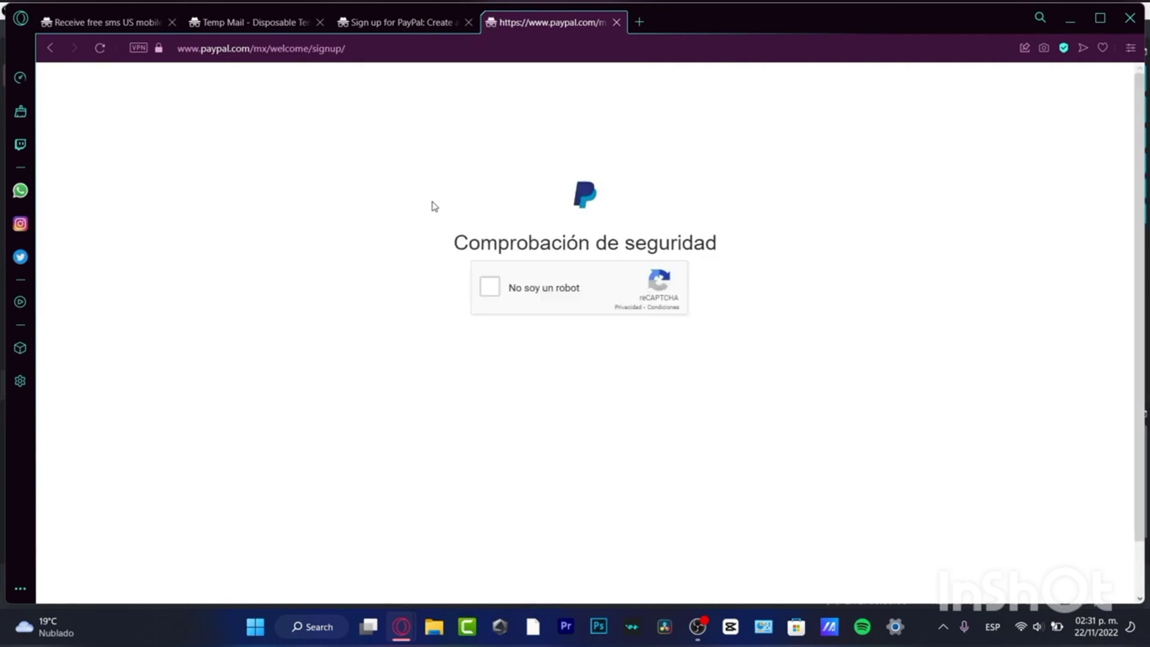
# Pass the reCAPTCHA security check by marking the traffic light tiles
pyautogui.click(489, 287)
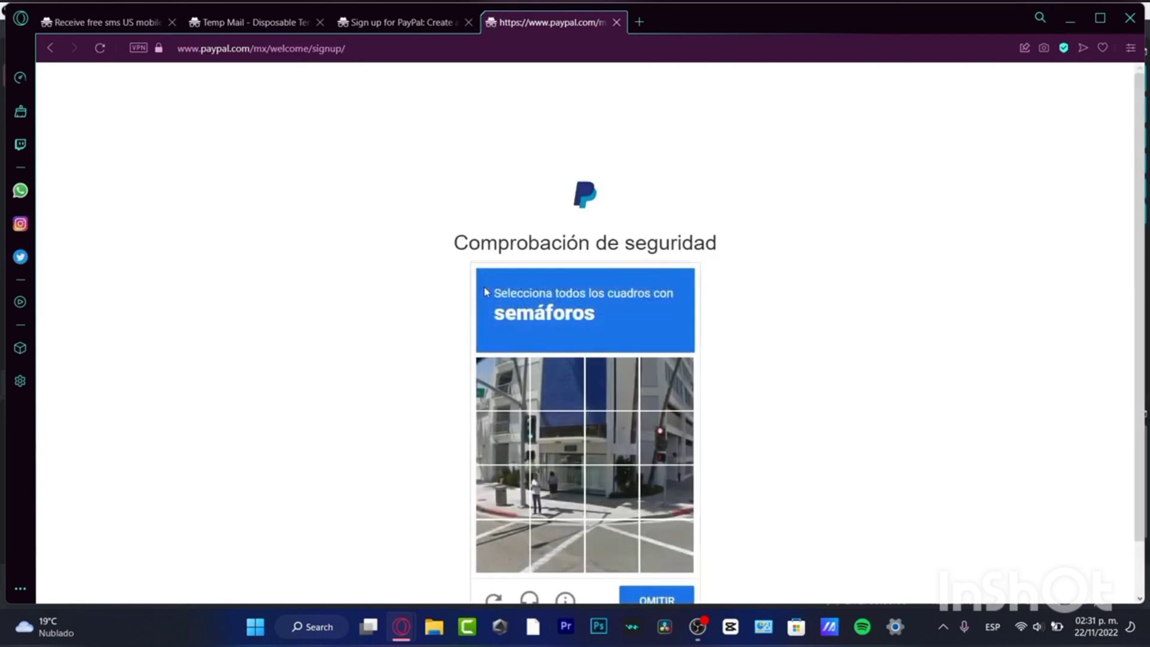
pyautogui.click(502, 439)
pyautogui.click(557, 439)
pyautogui.click(612, 439)
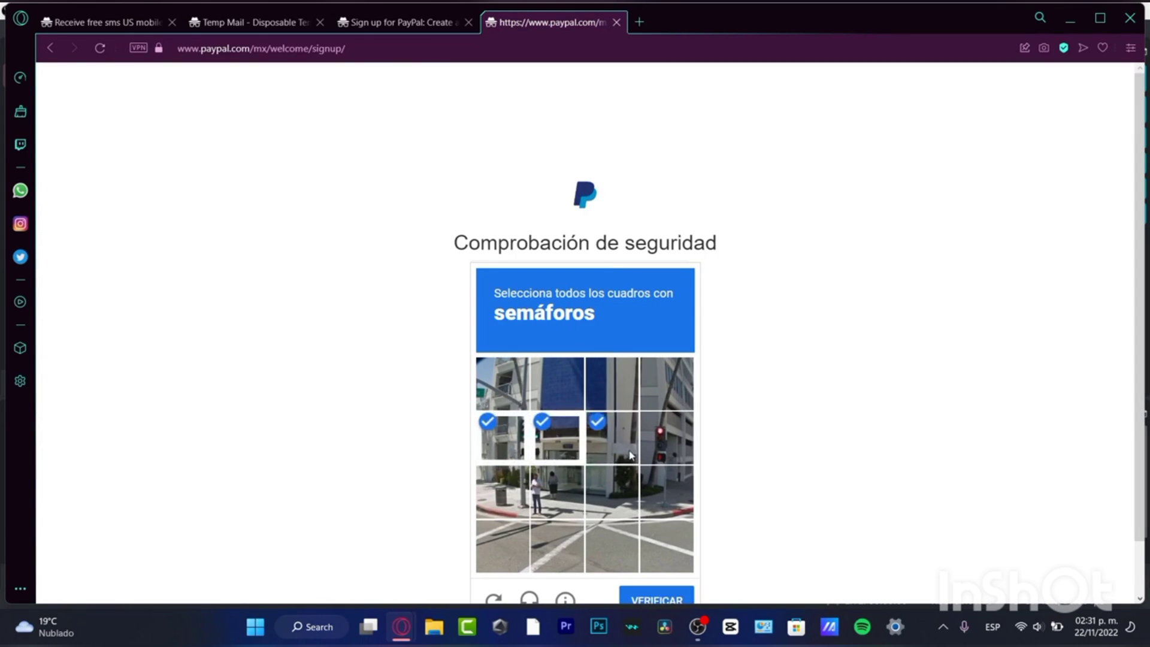
pyautogui.click(666, 439)
pyautogui.click(686, 599)
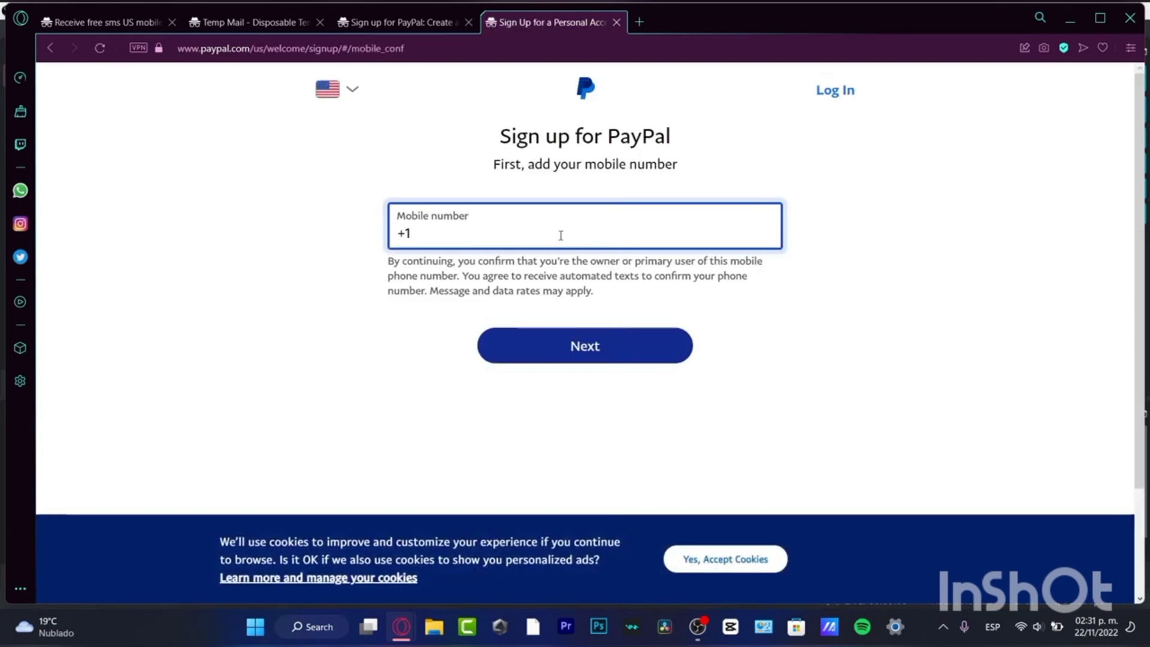
# Submit the pasted US mobile number without its extra leading 1, then close both sign-up tabs
pyautogui.hotkey('ctrl', 'v')
pyautogui.click(423, 233)
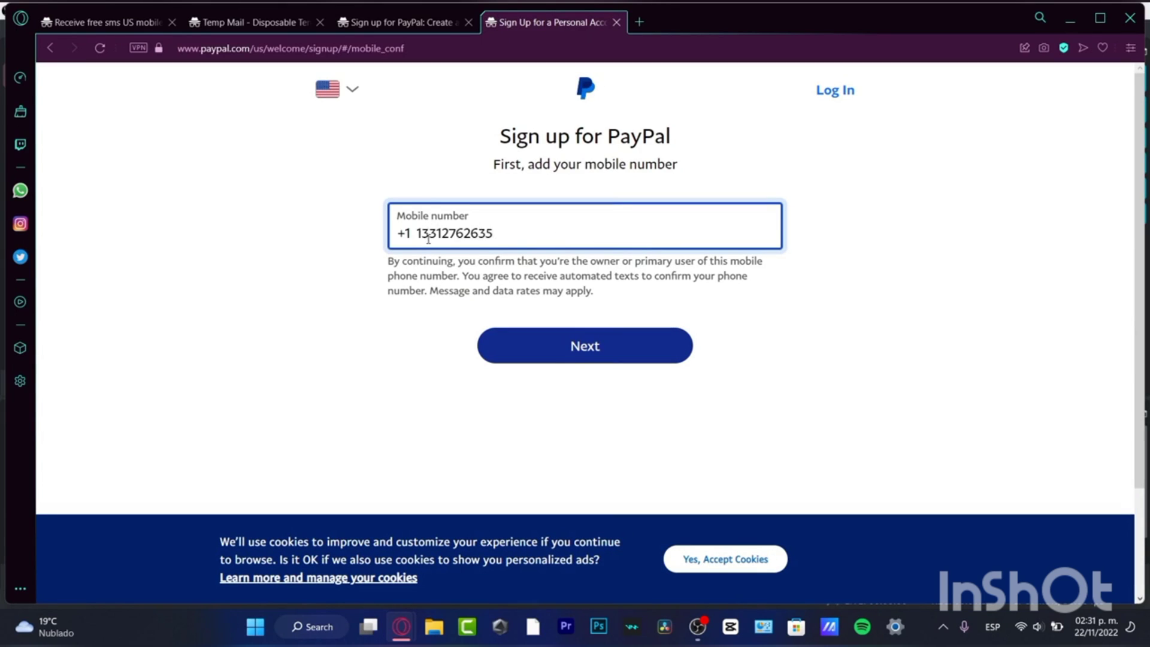
pyautogui.press('BackSpace')
pyautogui.click(570, 349)
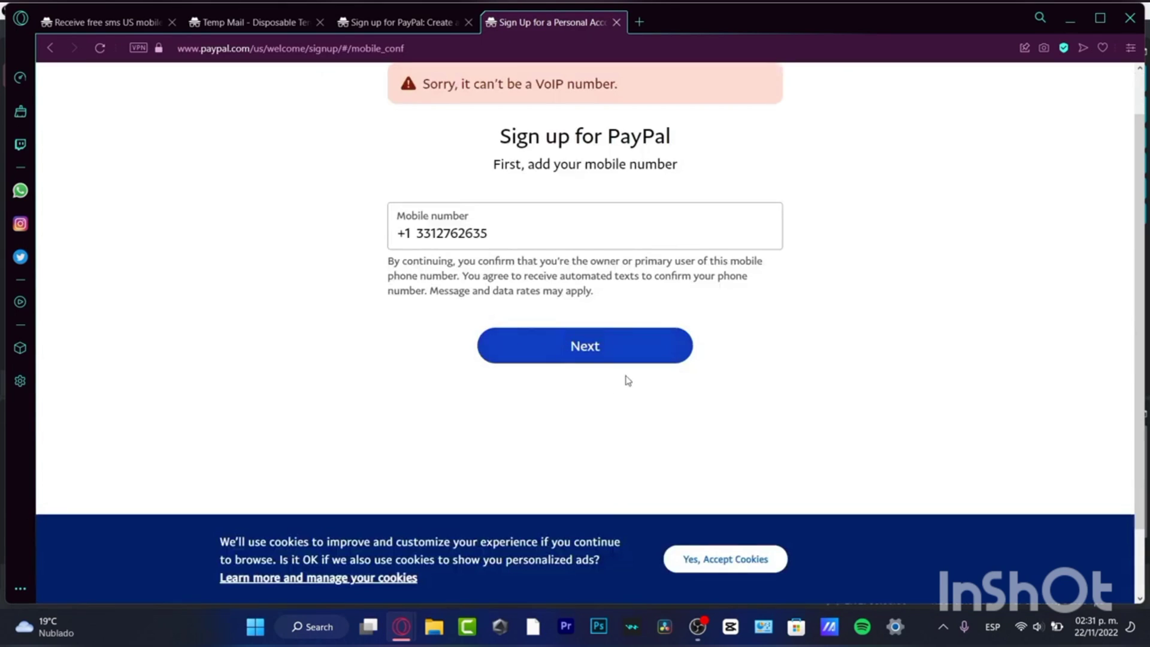
pyautogui.scroll(-2, 584, 277)
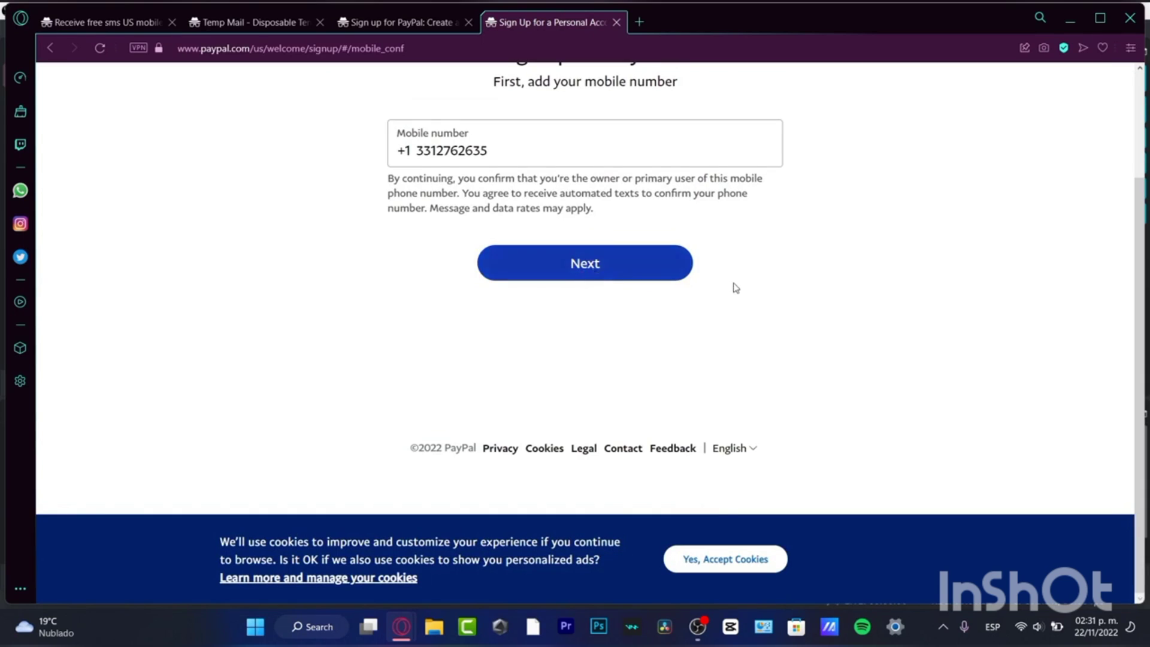
pyautogui.scroll(2, 735, 285)
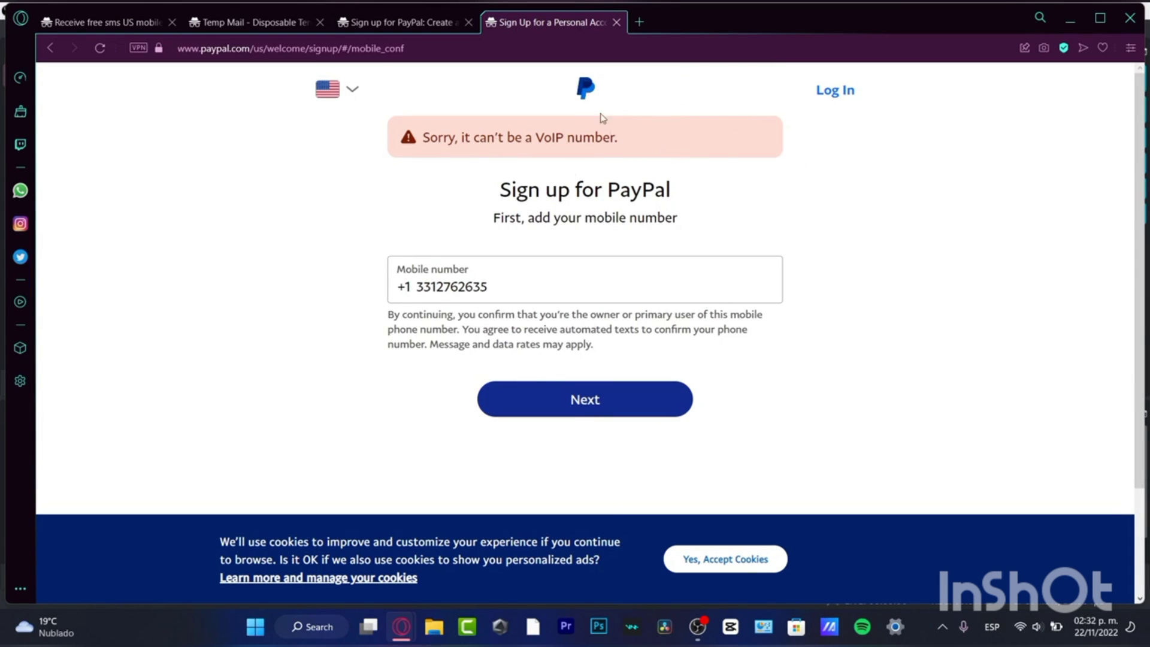
pyautogui.click(469, 22)
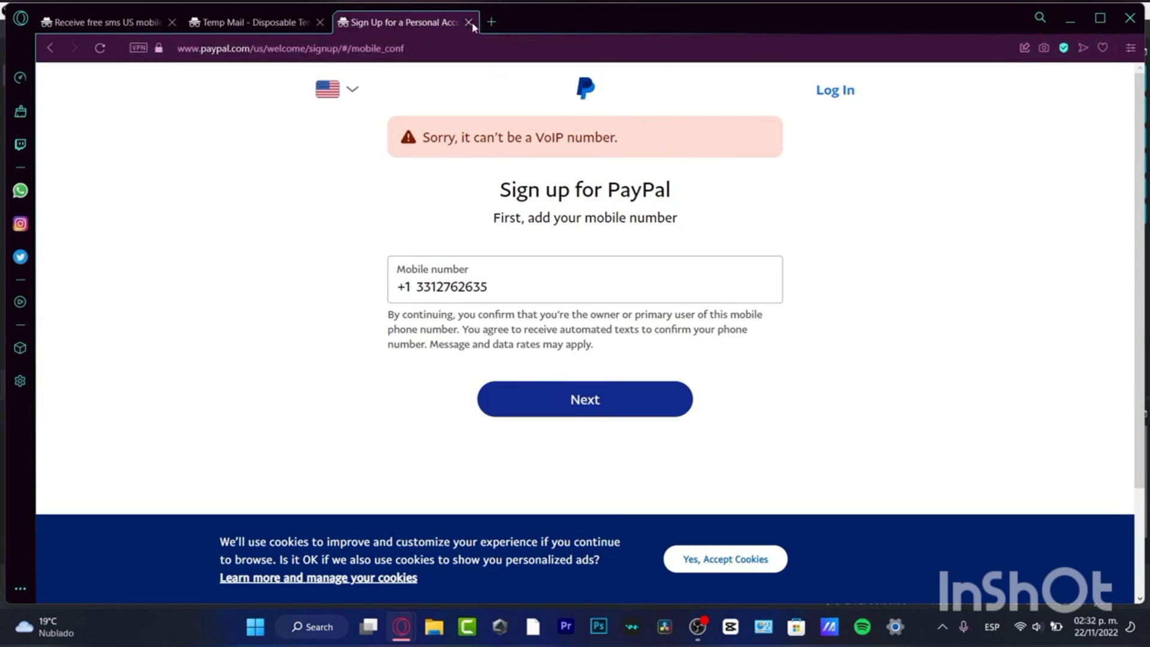
pyautogui.click(469, 22)
# Switch to the Opera window showing the PayPal business Balance page
pyautogui.moveTo(401, 626)
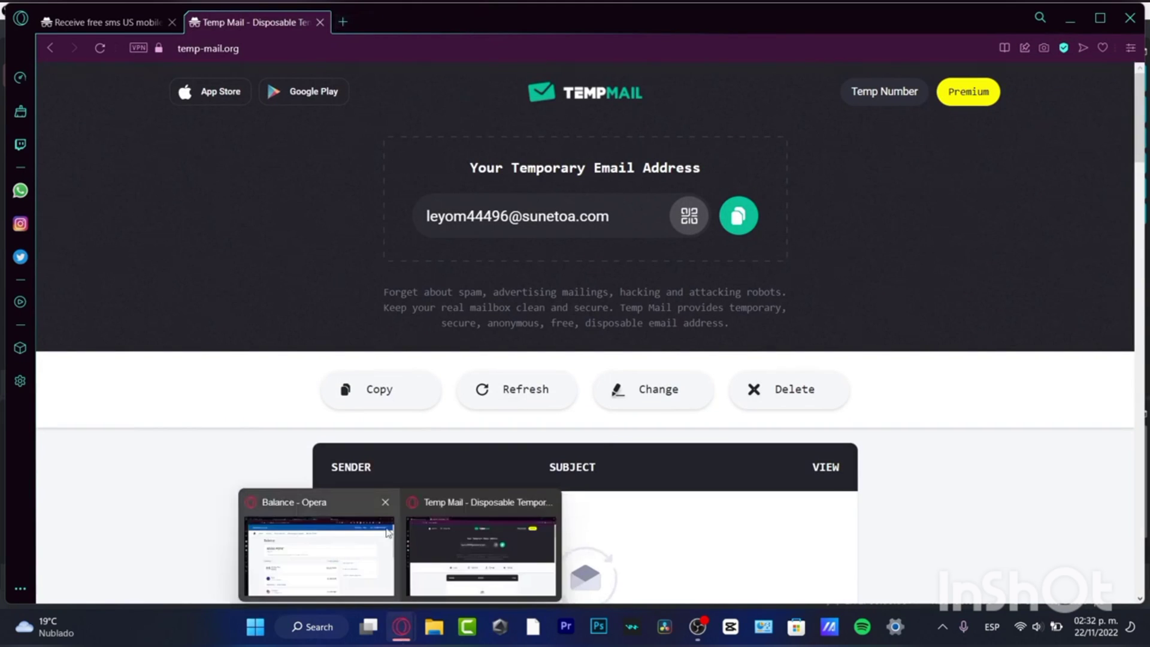
pyautogui.click(278, 532)
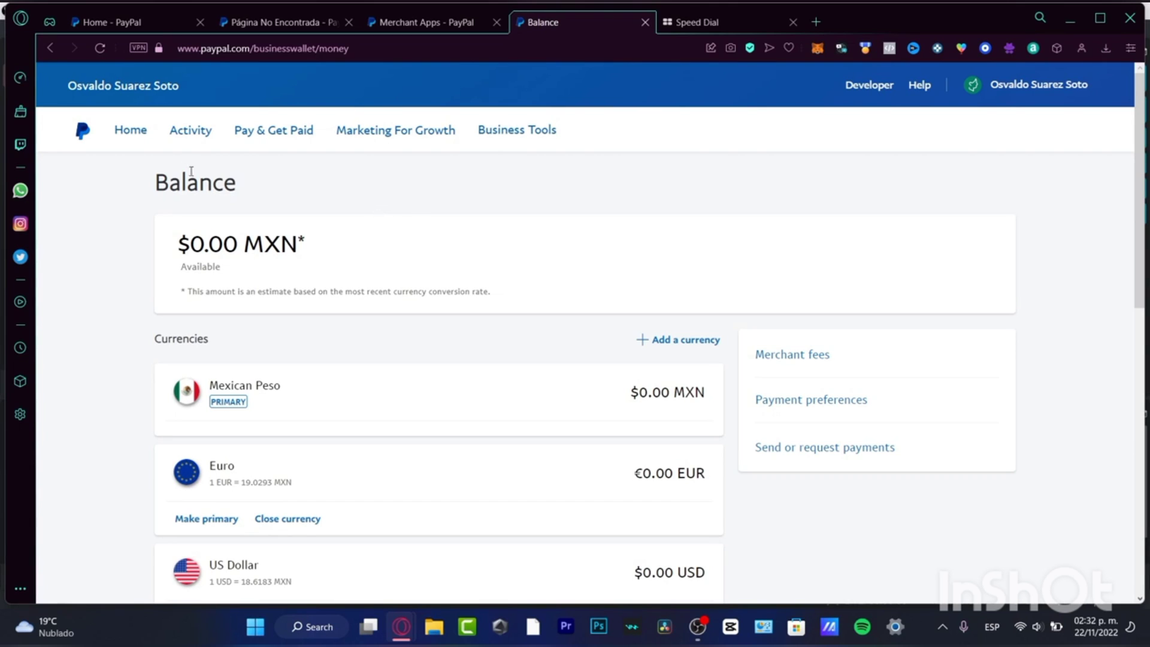
# Look at the Wallet entry in the Pay & Get Paid list, then close the list
pyautogui.click(286, 142)
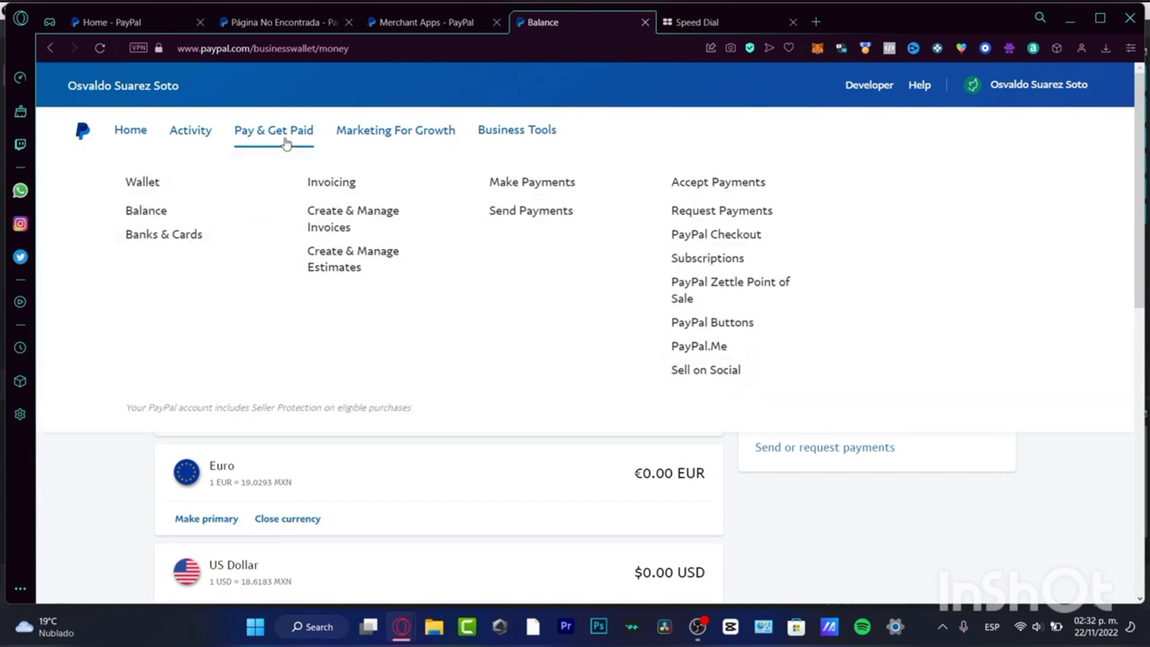
pyautogui.moveTo(167, 184); pyautogui.dragTo(127, 182)
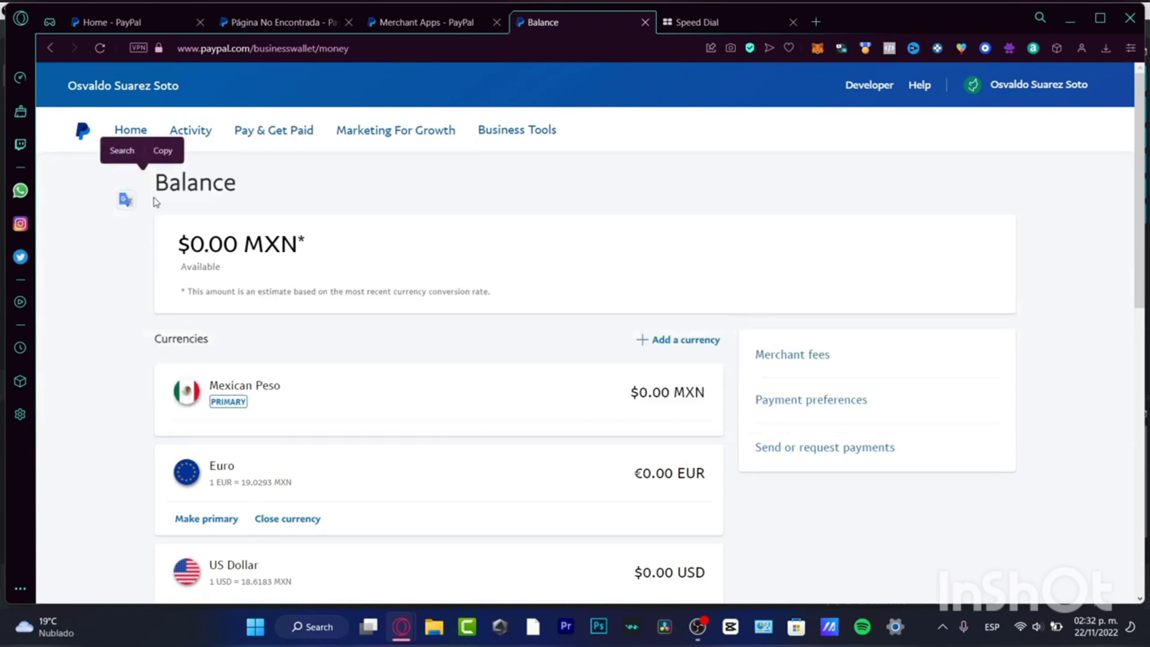
pyautogui.click(292, 159)
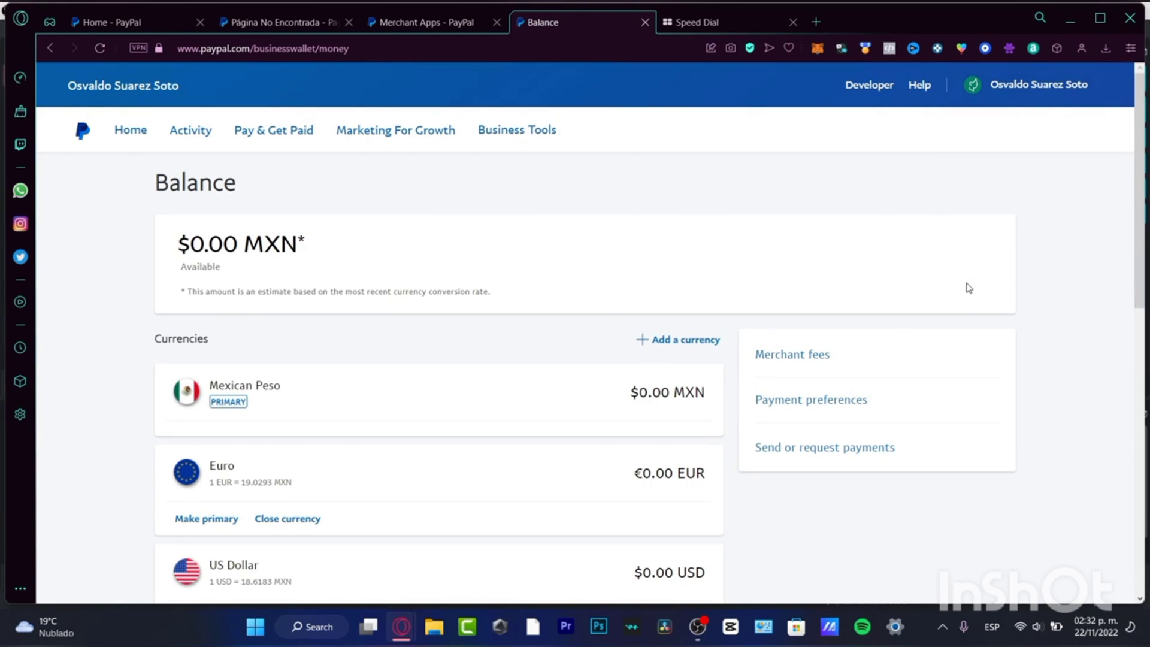
# Check in profile settings that the account type is Business, then open Pay & Get Paid
pyautogui.click(1018, 86)
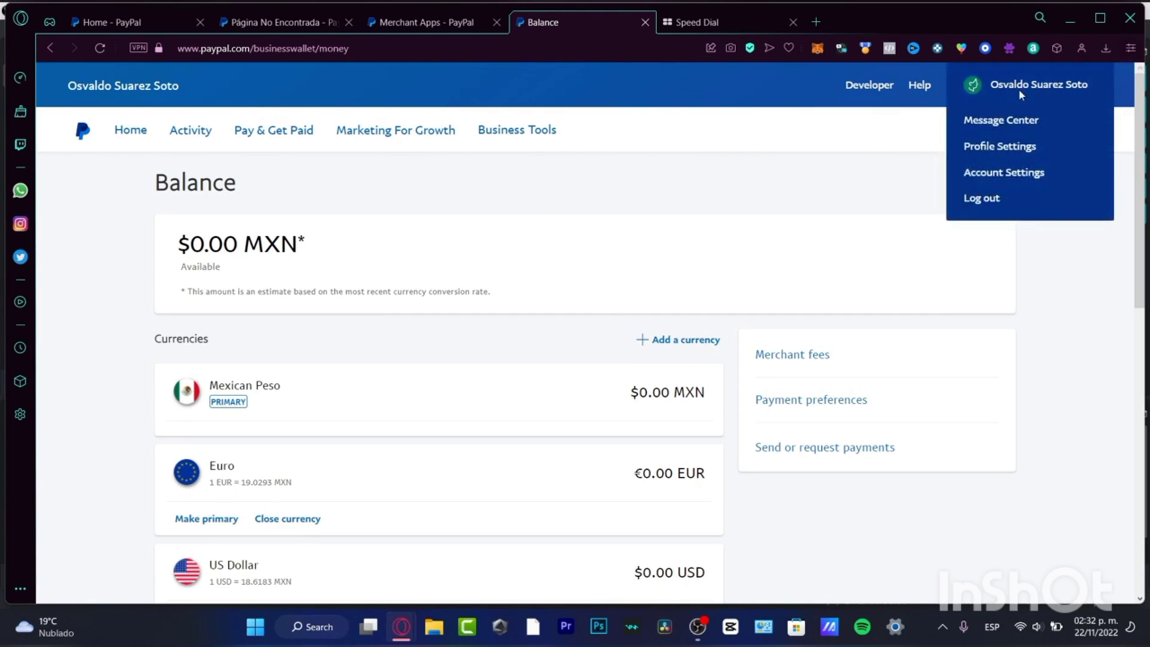
pyautogui.click(1031, 147)
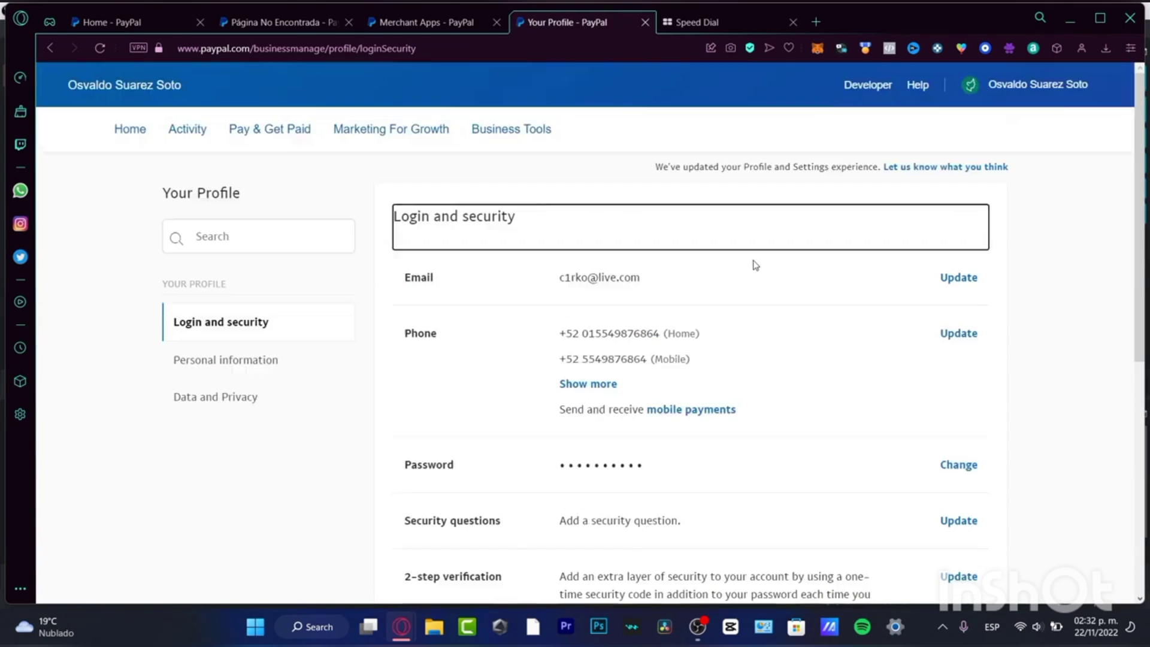
pyautogui.scroll(-5, 772, 288)
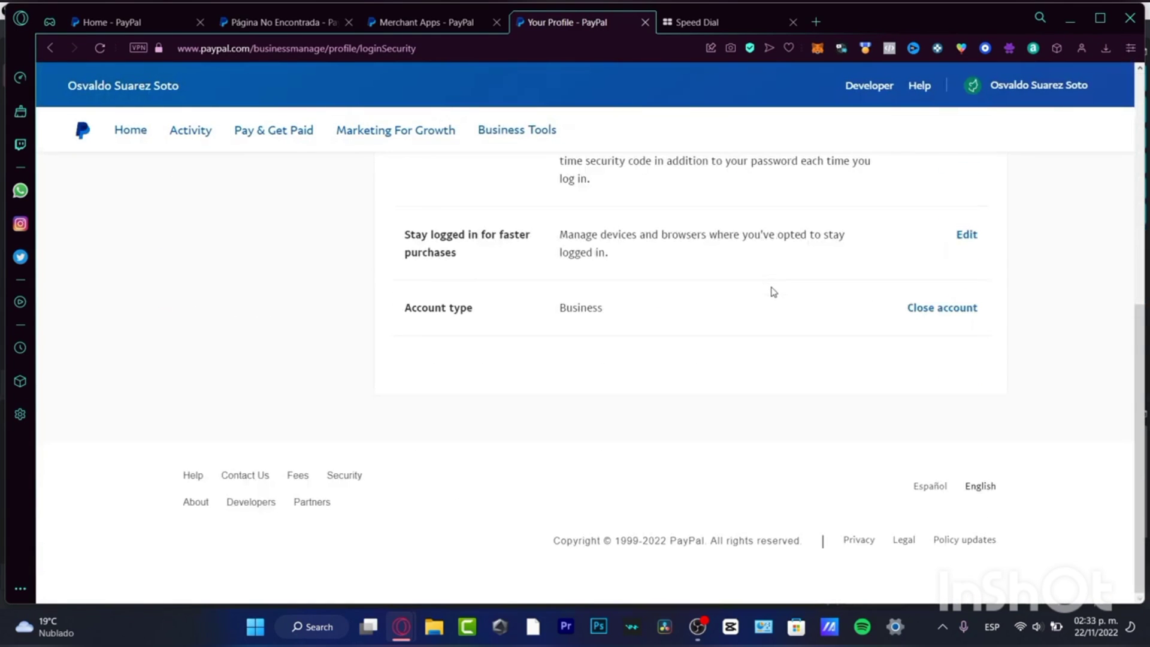
pyautogui.moveTo(485, 313); pyautogui.dragTo(401, 325)
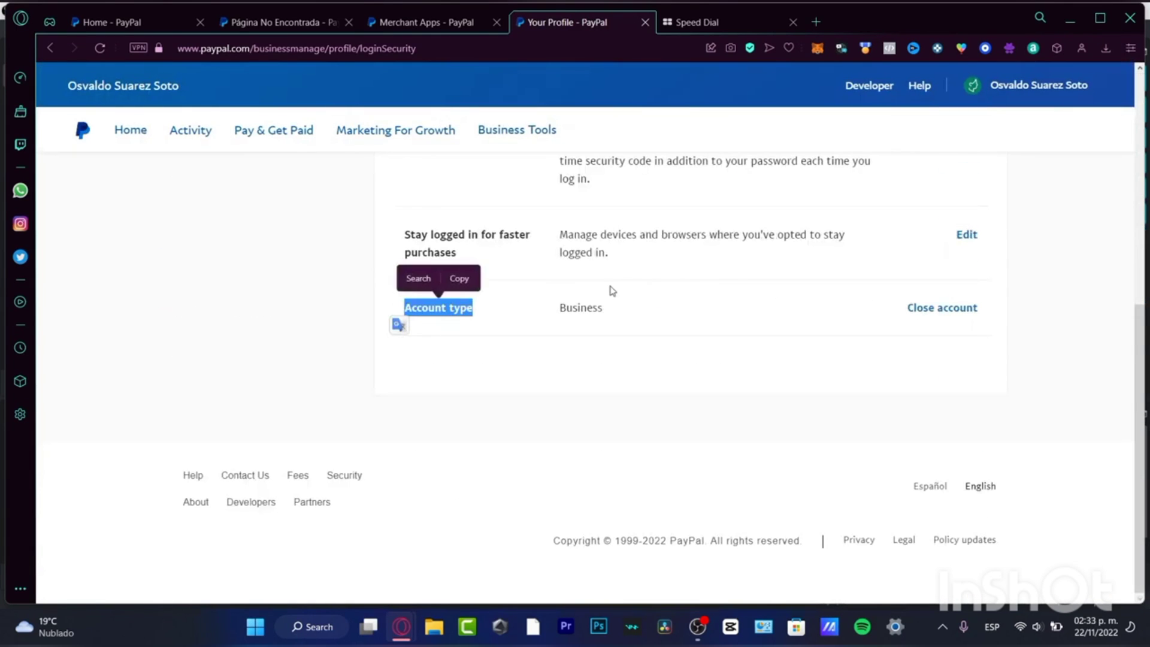
pyautogui.click(499, 317)
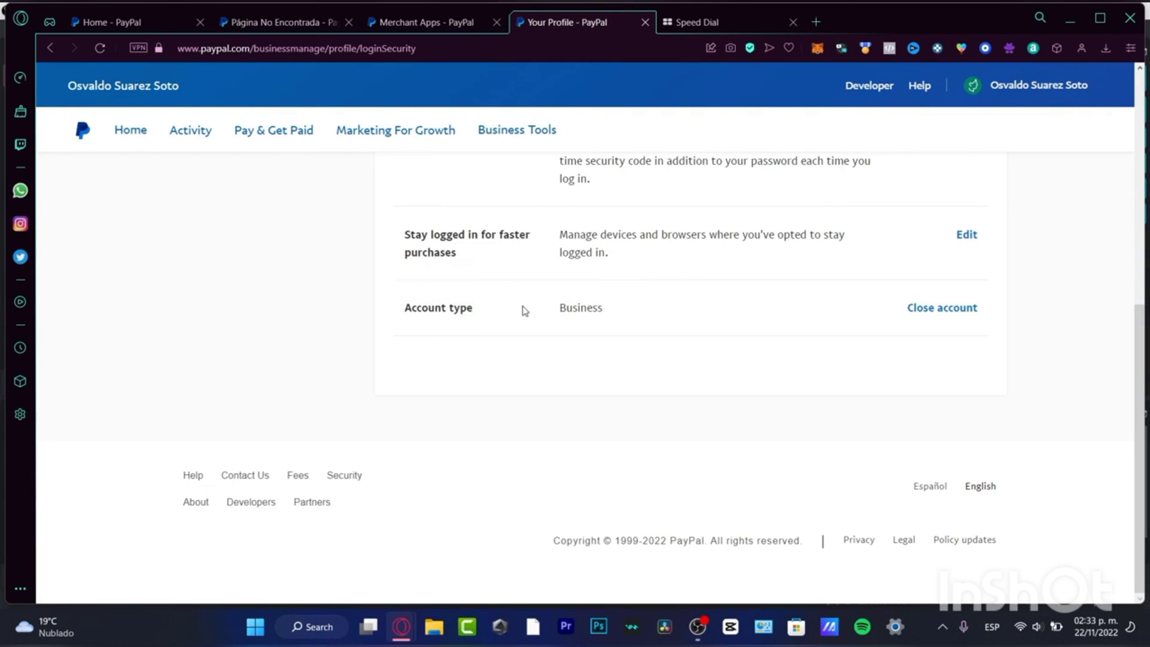
pyautogui.moveTo(609, 309); pyautogui.dragTo(557, 309)
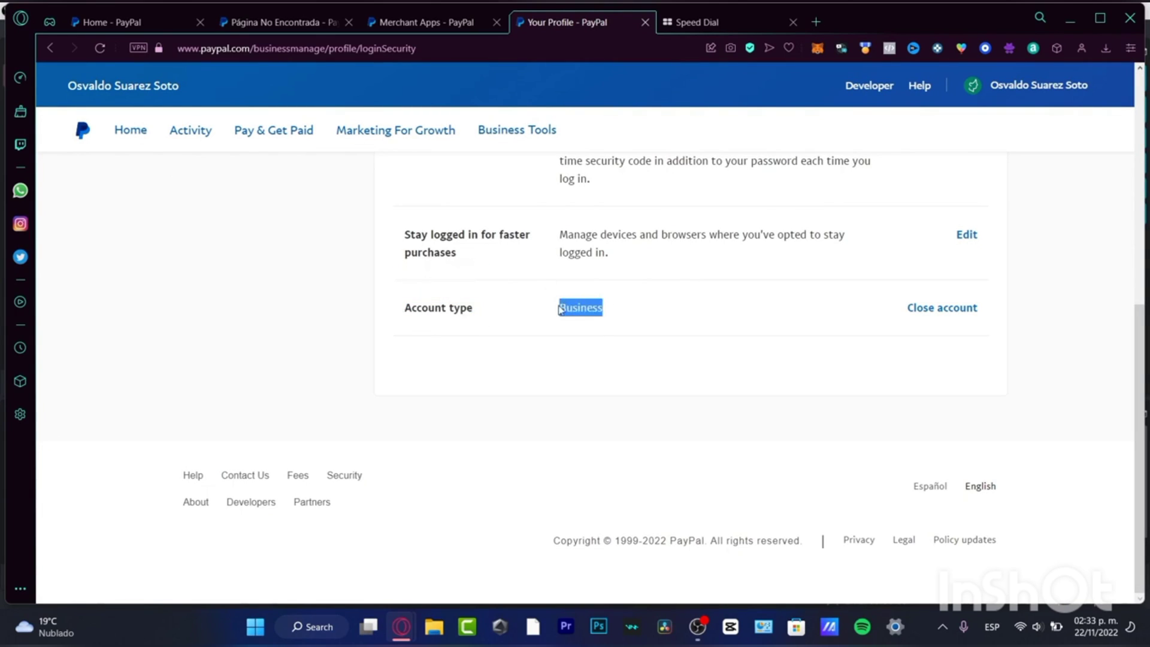
pyautogui.click(667, 393)
pyautogui.click(269, 139)
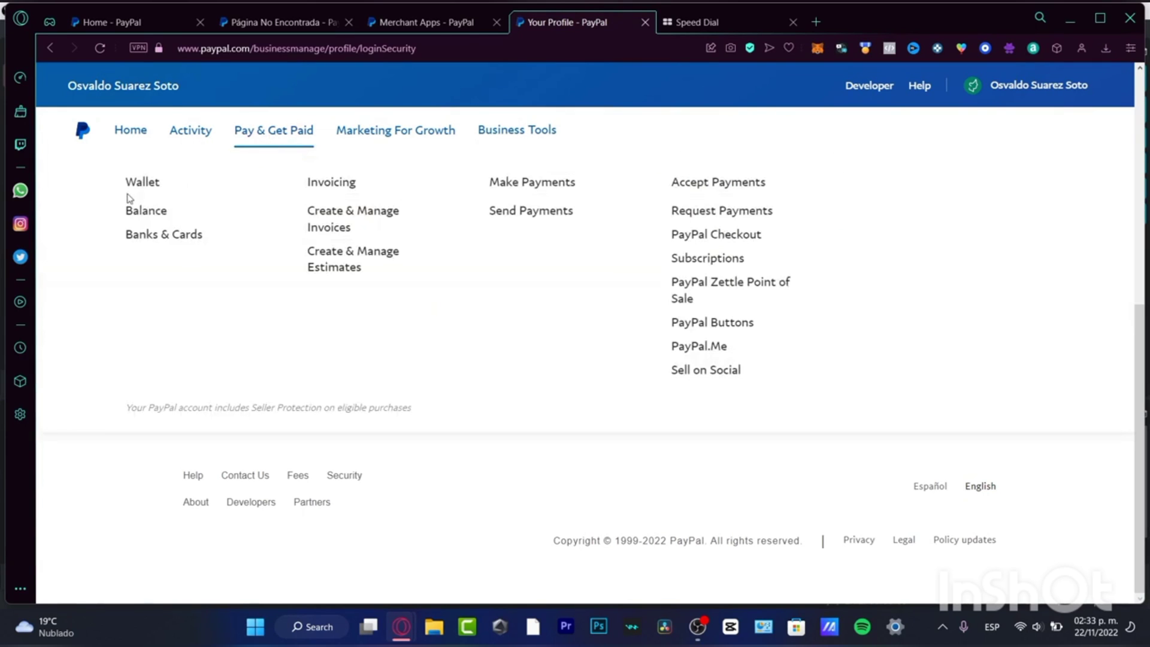
# In Banks & Cards, review the Santander bank account details, then scroll down to the Cards list
pyautogui.click(163, 235)
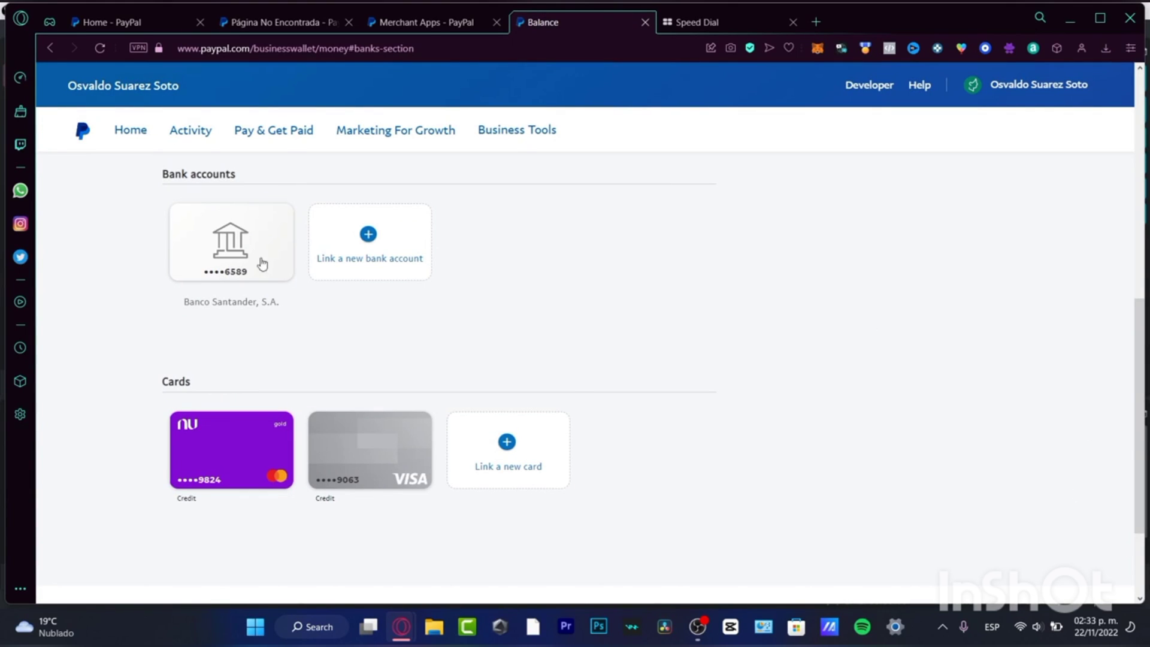
pyautogui.moveTo(243, 177); pyautogui.dragTo(163, 175)
pyautogui.click(462, 316)
pyautogui.click(278, 257)
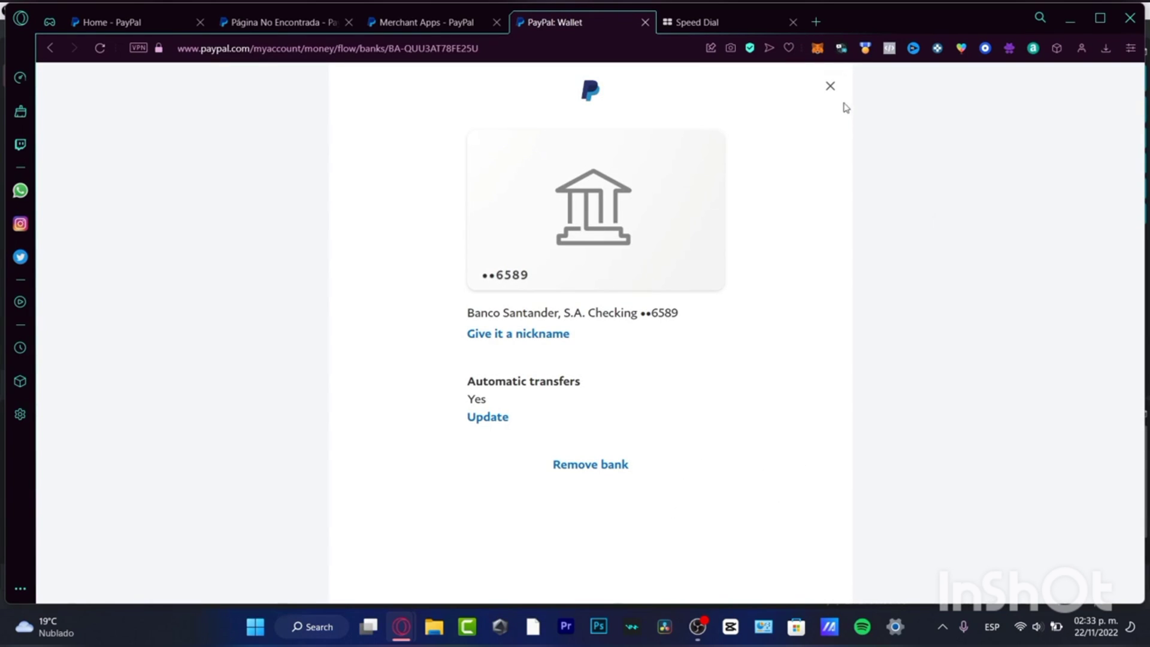
pyautogui.click(830, 85)
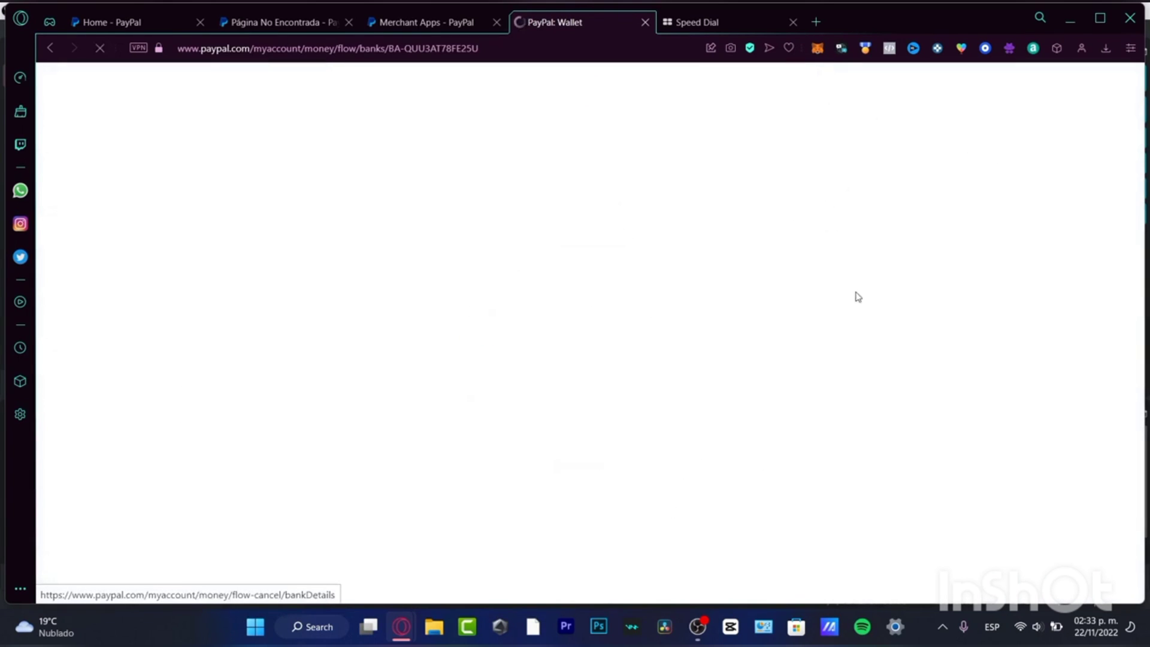
pyautogui.scroll(-10, 721, 457)
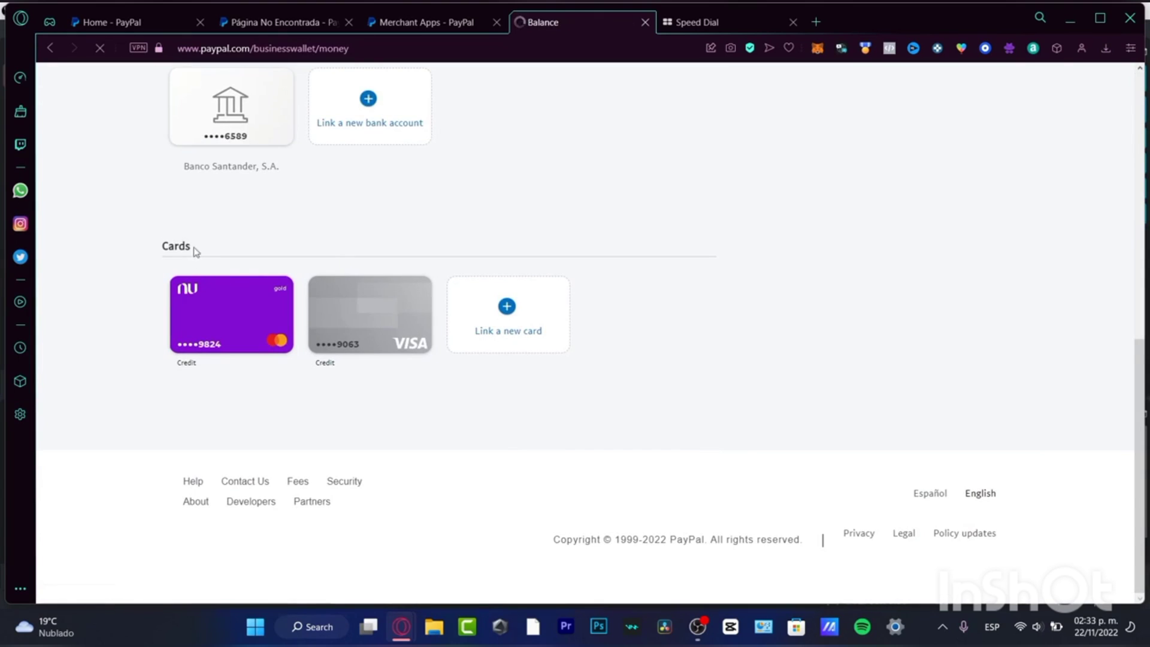
pyautogui.moveTo(196, 252); pyautogui.dragTo(154, 247)
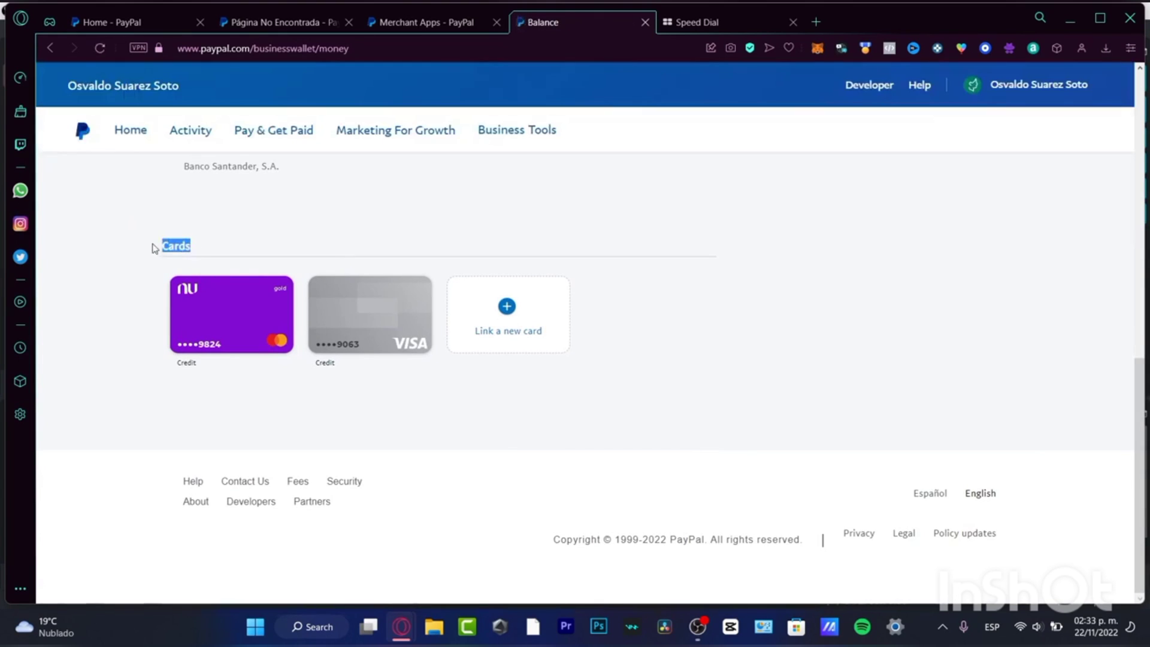
pyautogui.click(532, 336)
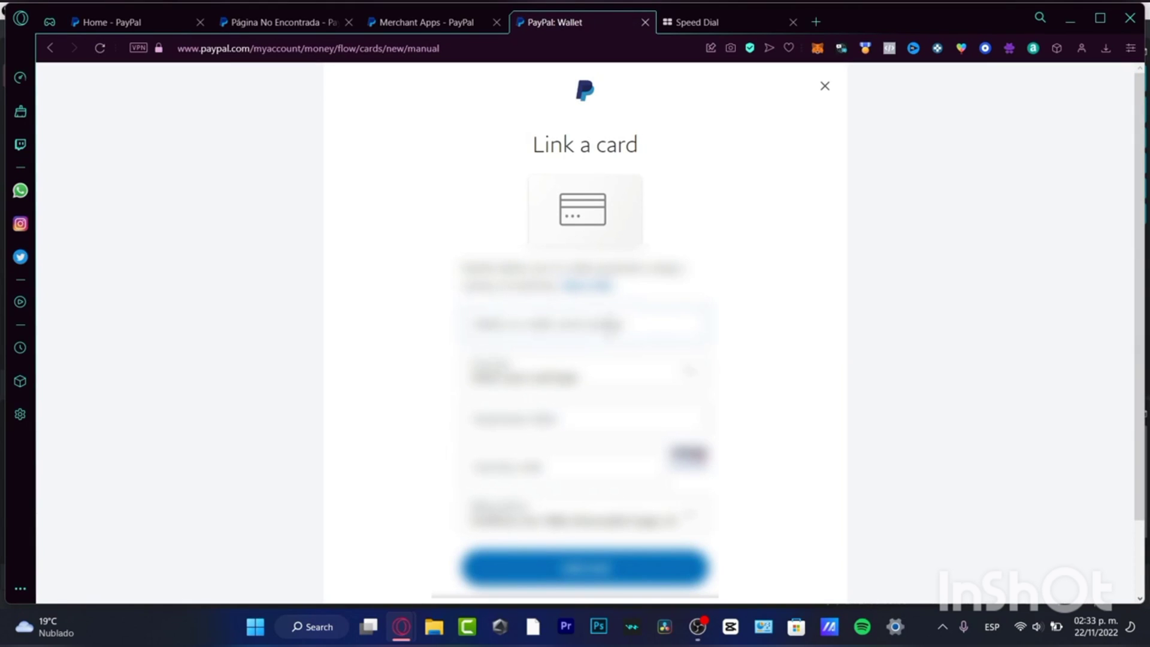
pyautogui.click(584, 325)
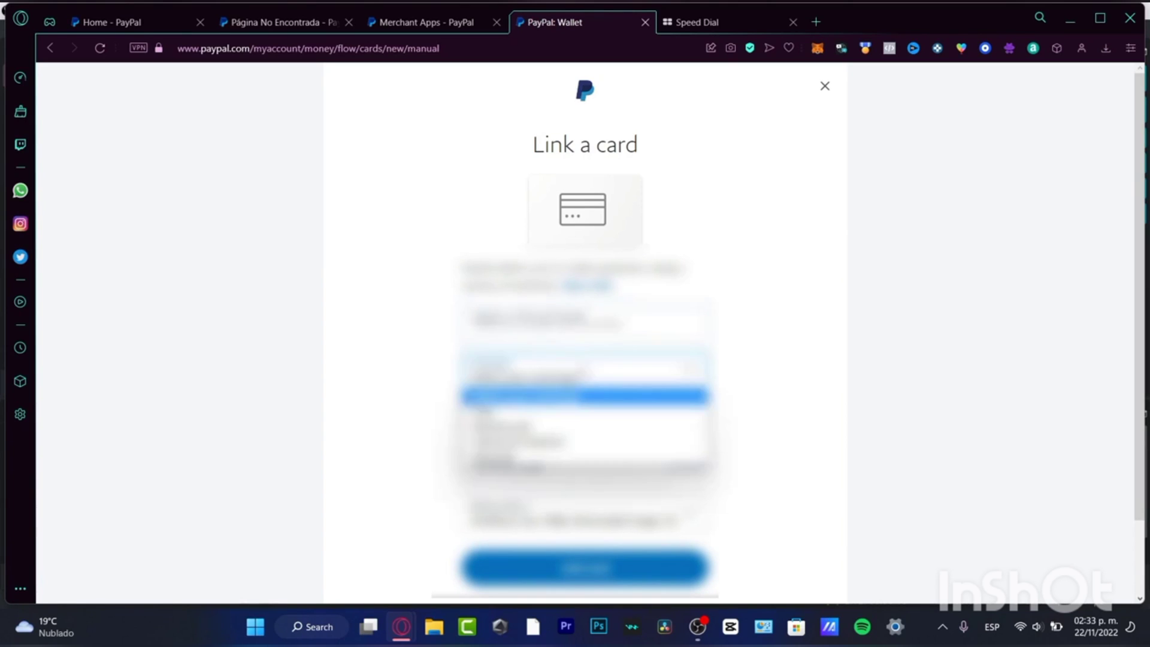
pyautogui.click(736, 366)
pyautogui.click(590, 427)
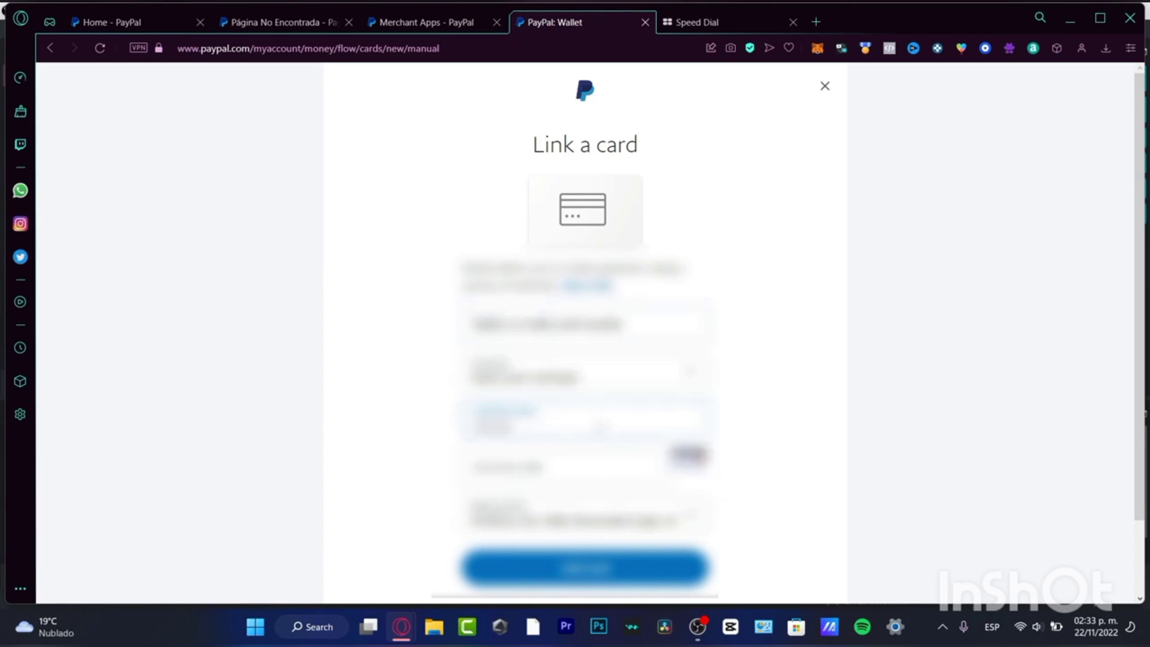
pyautogui.click(539, 466)
pyautogui.click(762, 479)
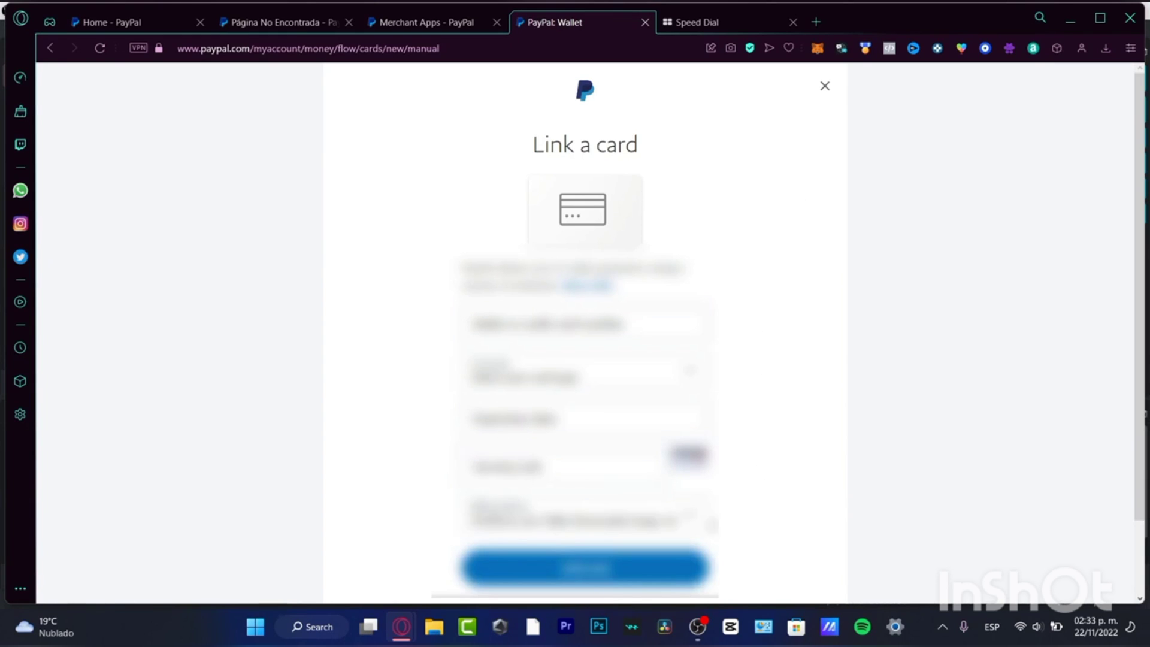
pyautogui.click(827, 88)
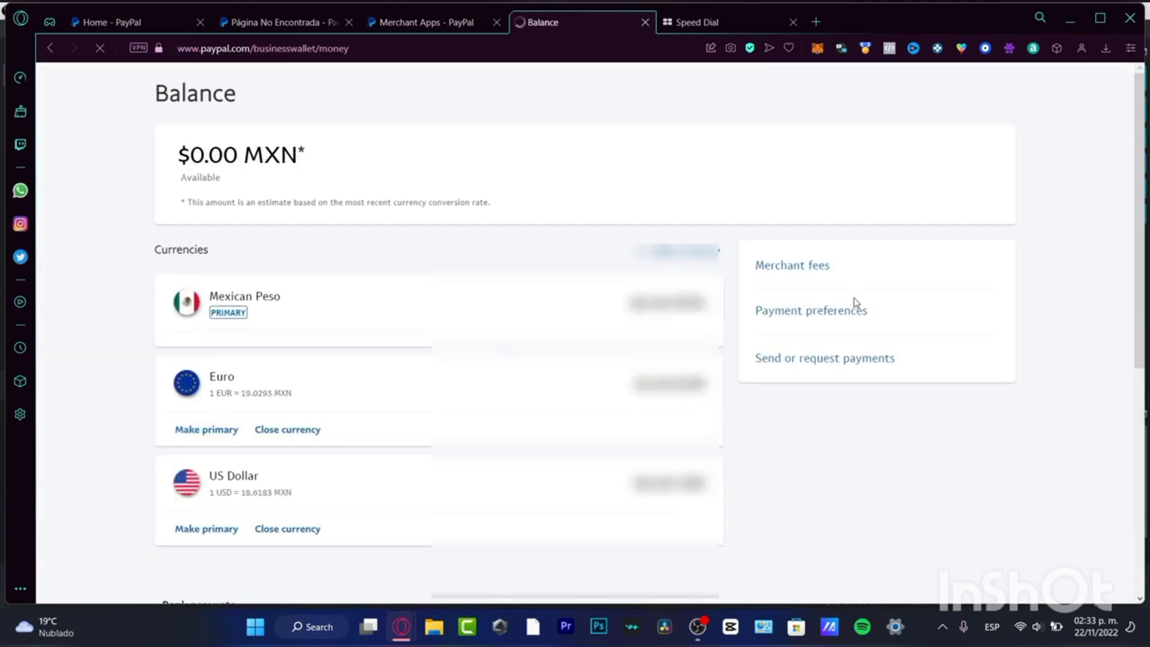
pyautogui.scroll(-10, 856, 303)
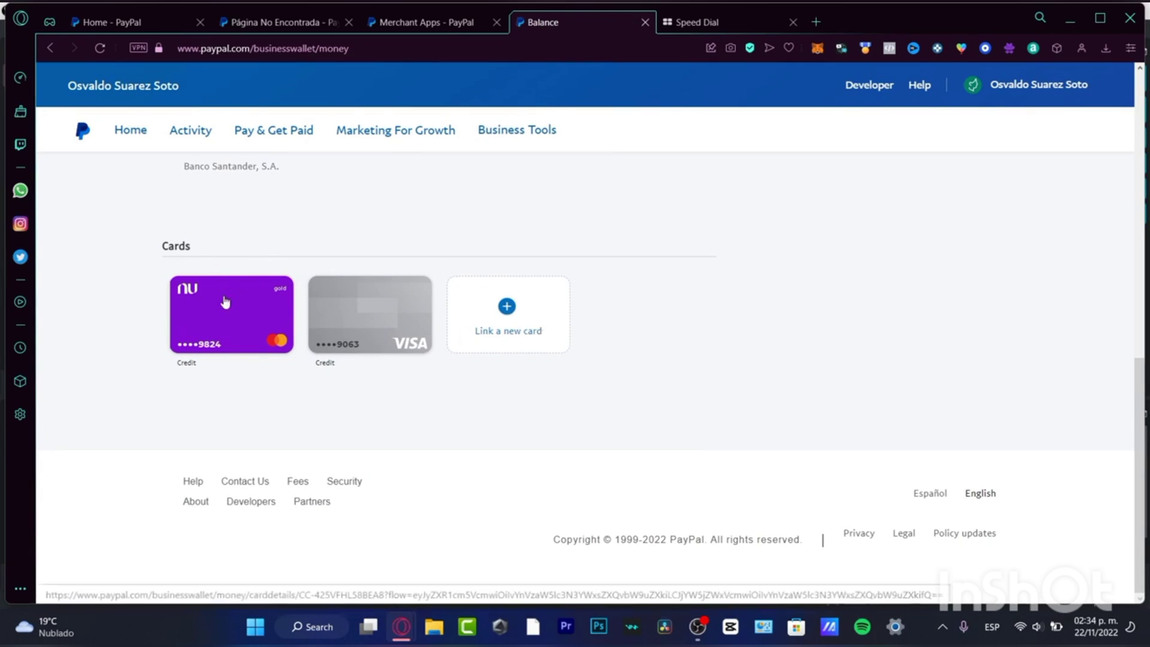
pyautogui.click(217, 316)
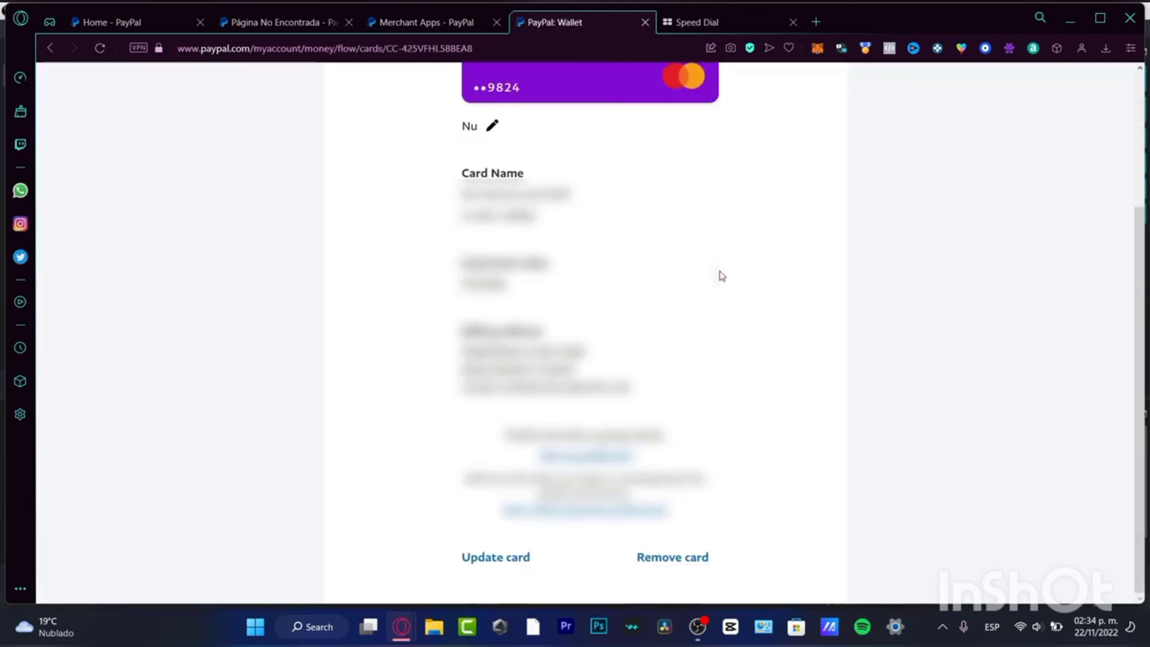
pyautogui.click(700, 561)
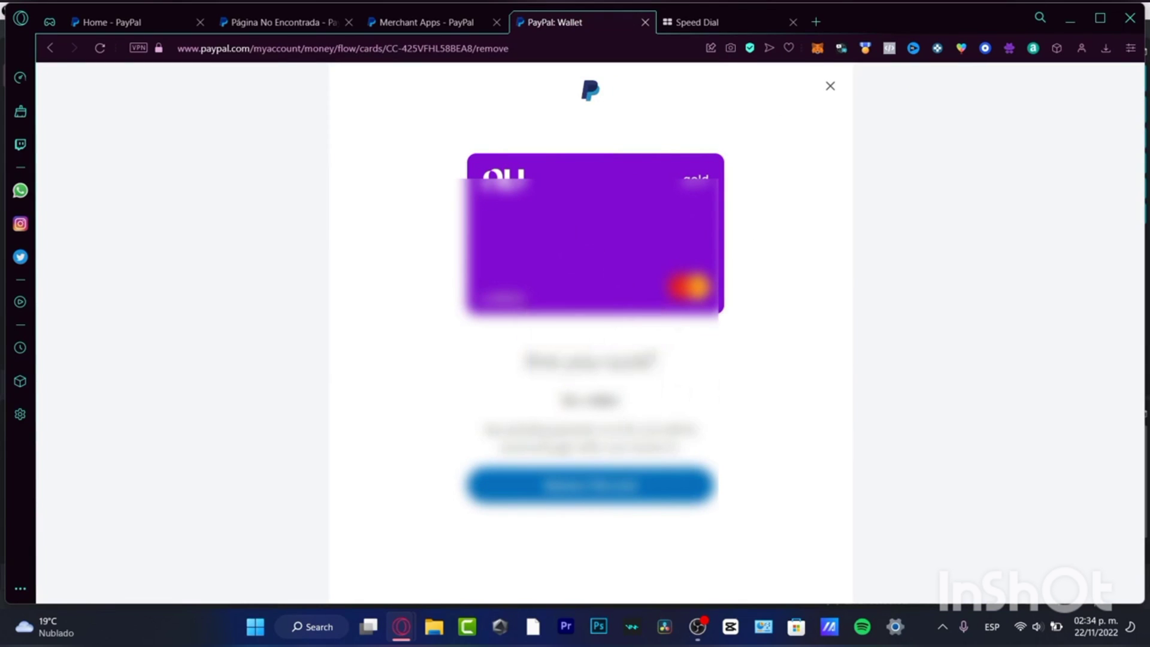
pyautogui.moveTo(525, 430); pyautogui.dragTo(740, 470)
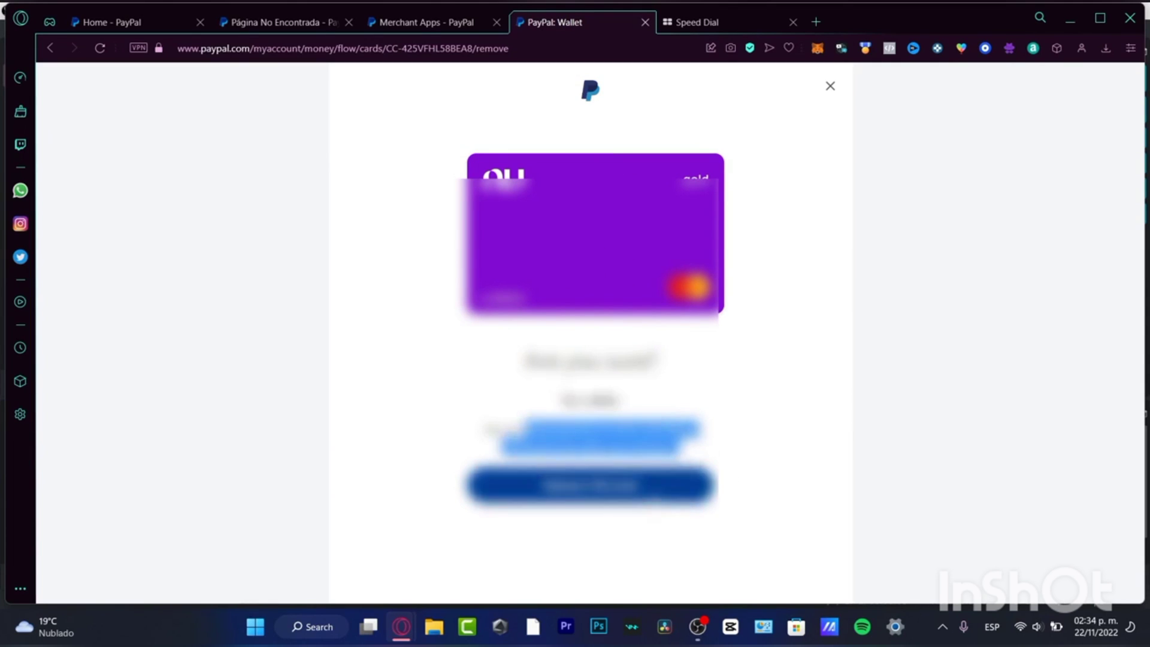
pyautogui.click(710, 483)
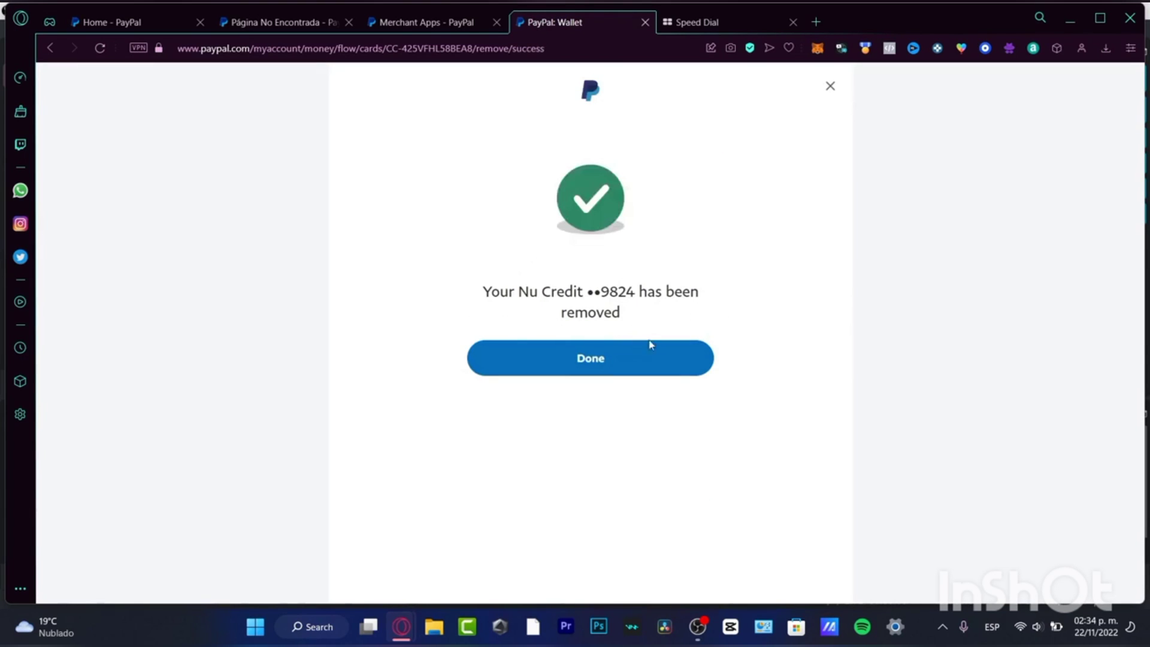
pyautogui.click(637, 359)
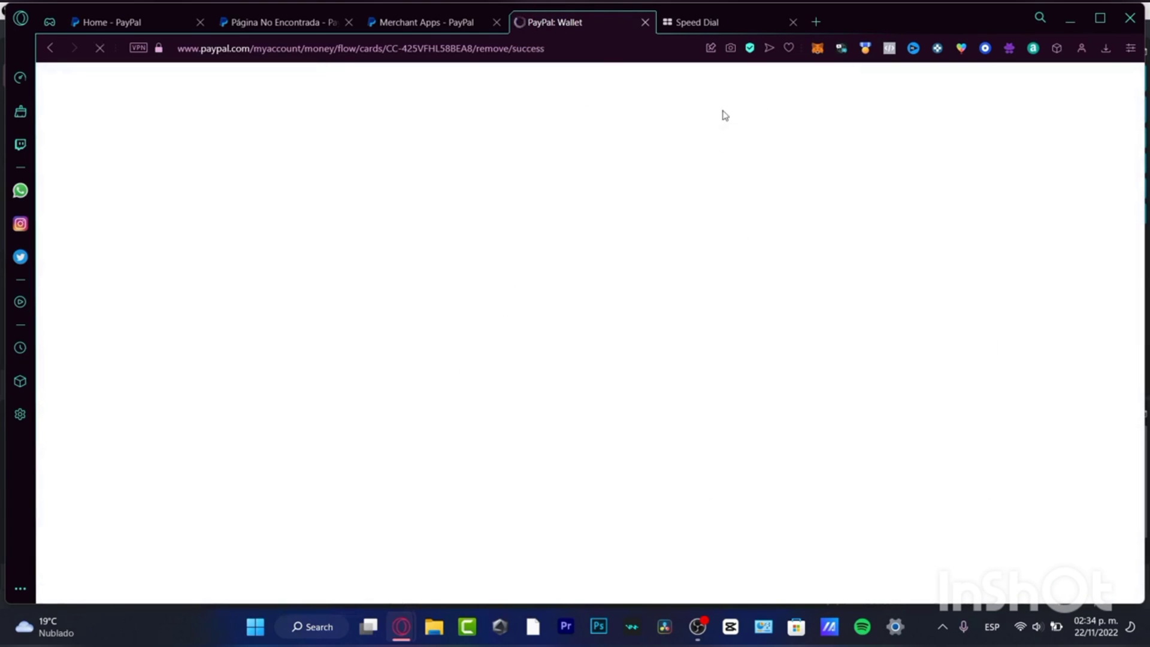
pyautogui.scroll(-3, 743, 394)
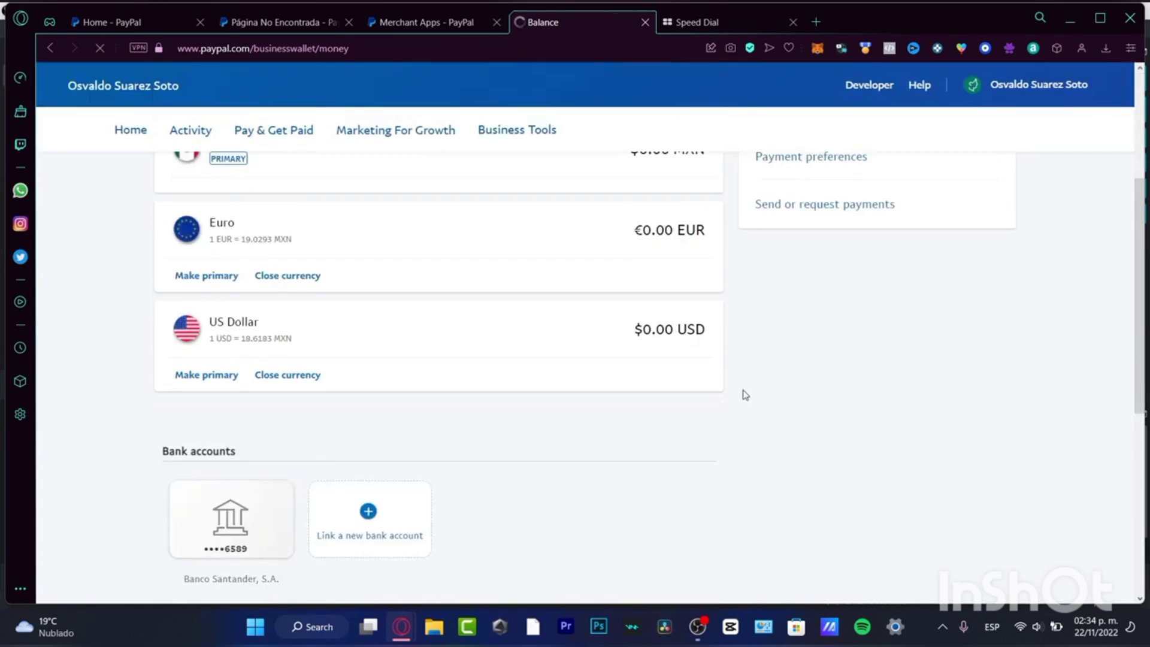
pyautogui.scroll(-6, 746, 394)
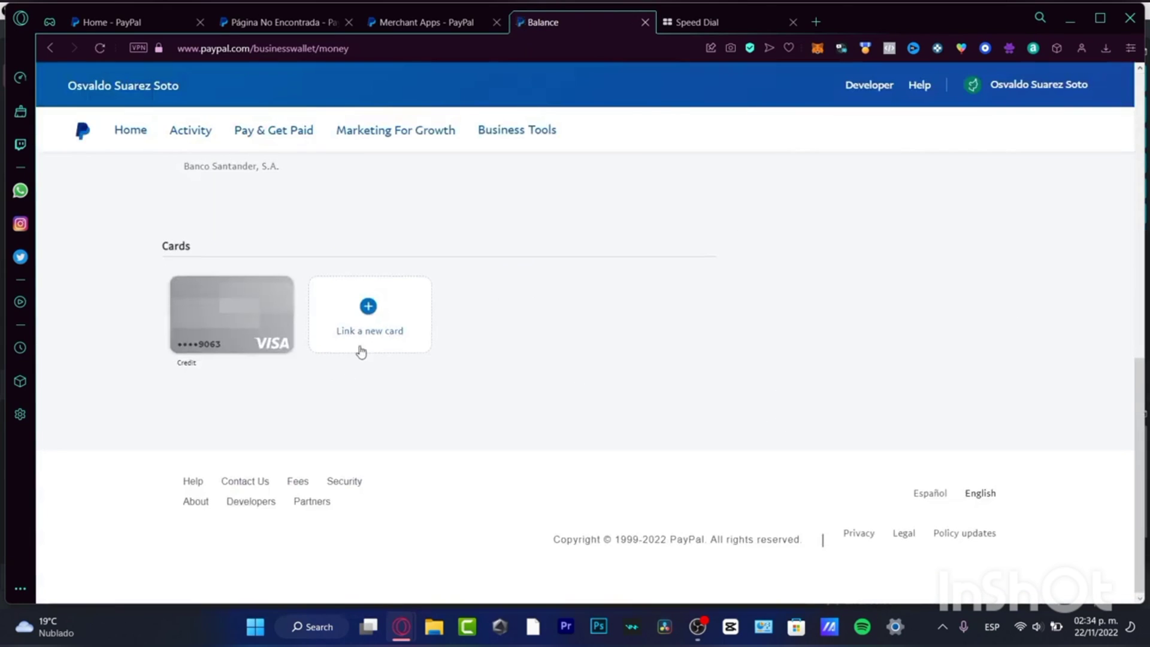
pyautogui.click(381, 315)
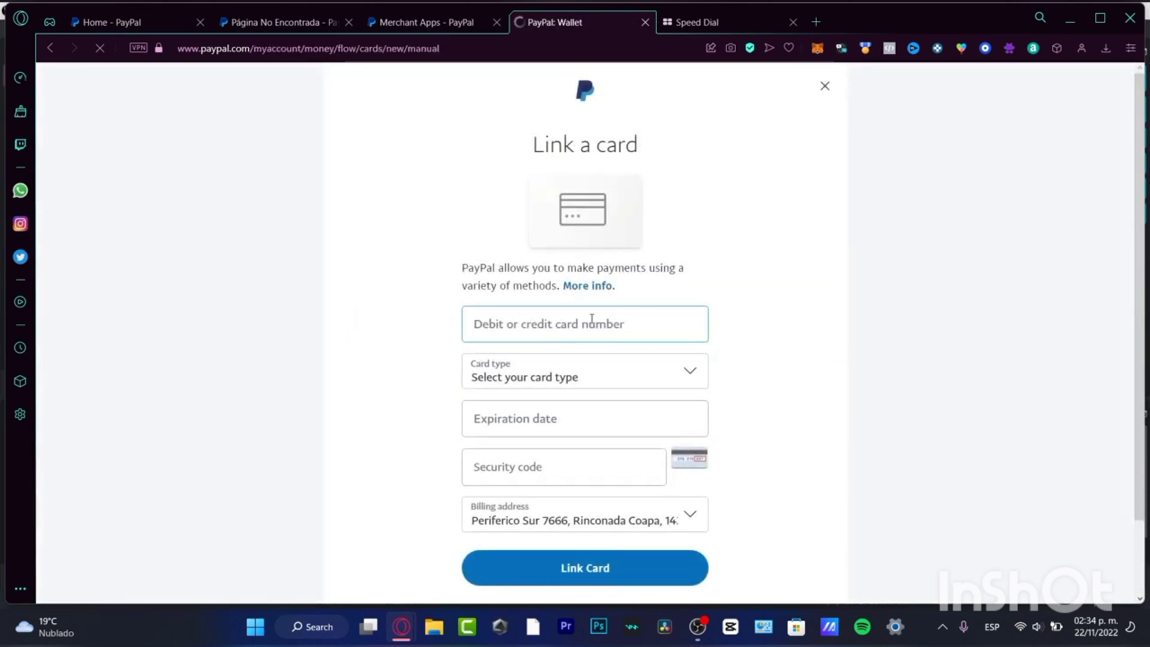
pyautogui.click(580, 417)
pyautogui.click(582, 464)
pyautogui.scroll(-3, 753, 511)
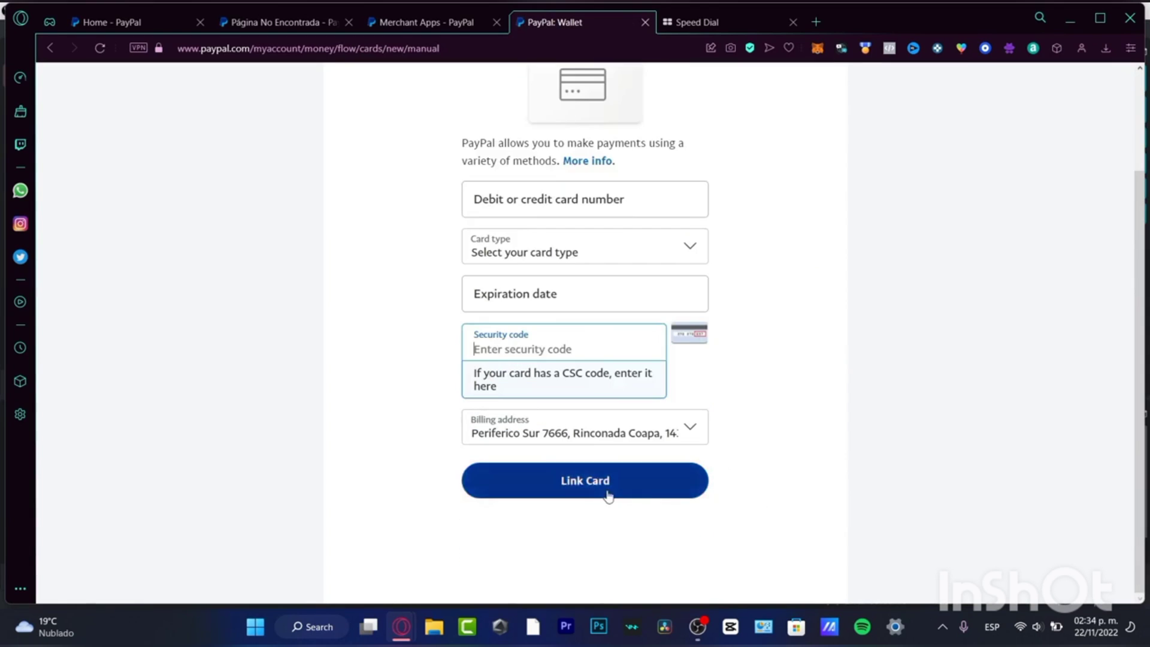
pyautogui.click(1076, 150)
pyautogui.scroll(3, 1076, 150)
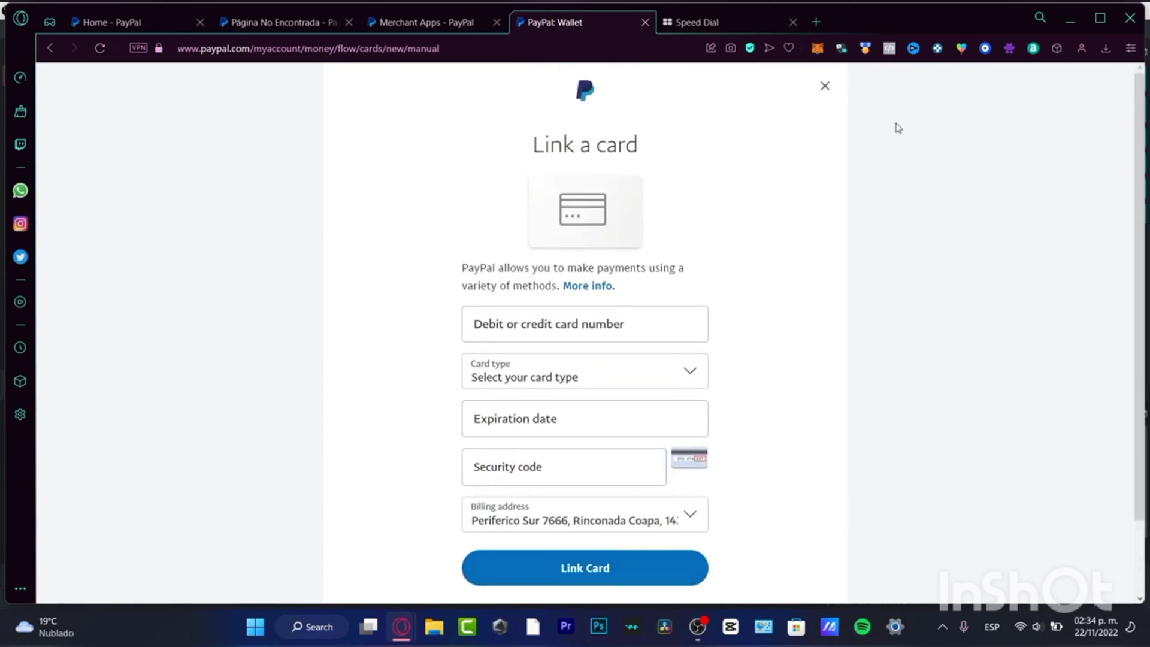
pyautogui.click(825, 85)
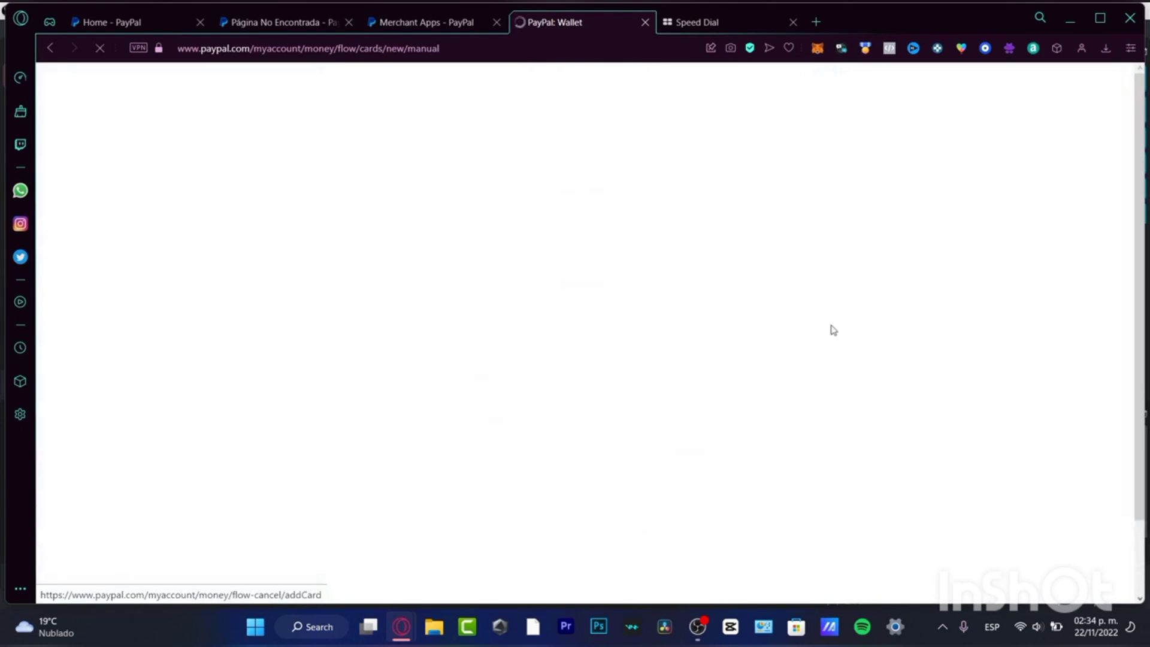
pyautogui.scroll(-3, 914, 299)
pyautogui.scroll(-3, 917, 297)
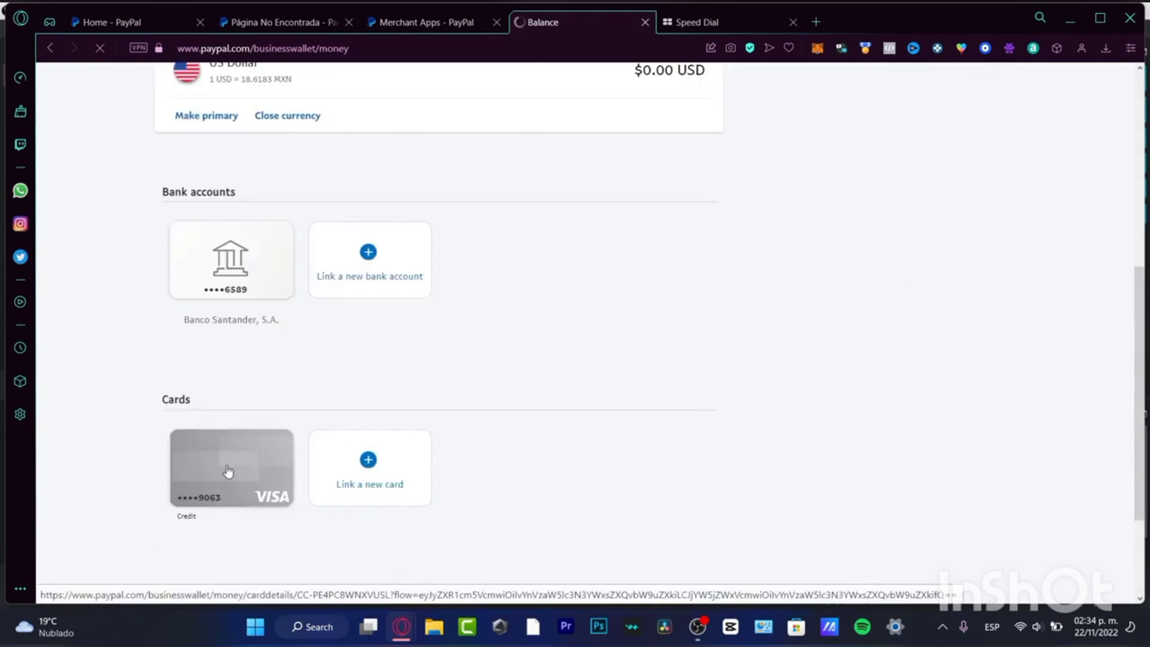
pyautogui.click(246, 488)
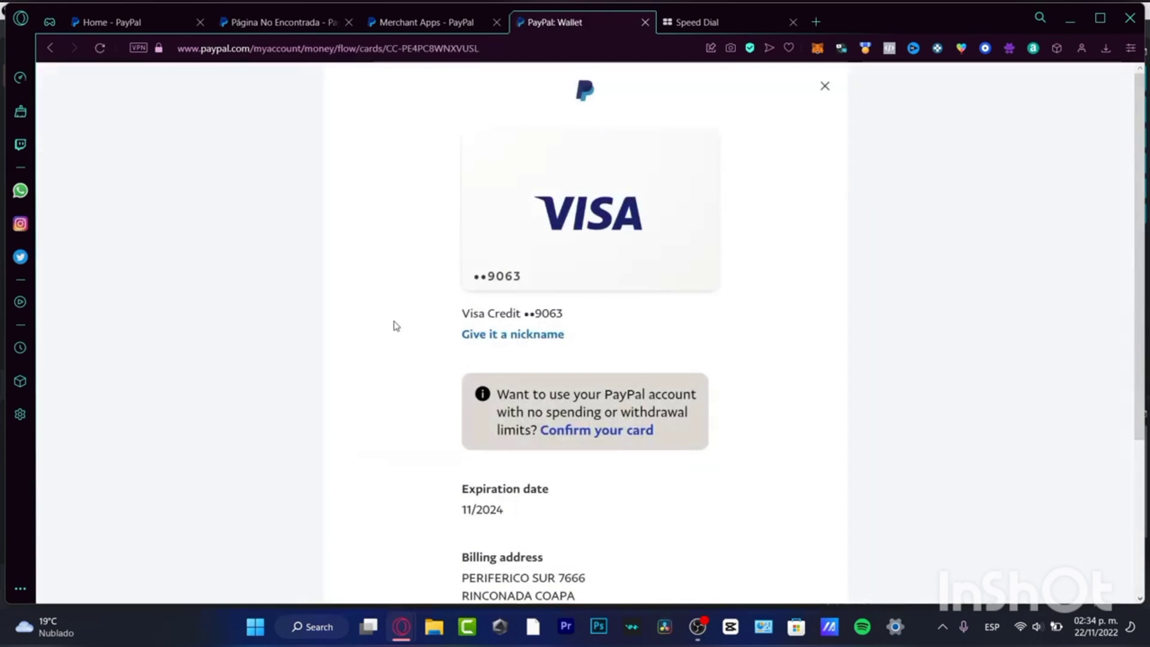
pyautogui.moveTo(535, 396); pyautogui.dragTo(725, 449)
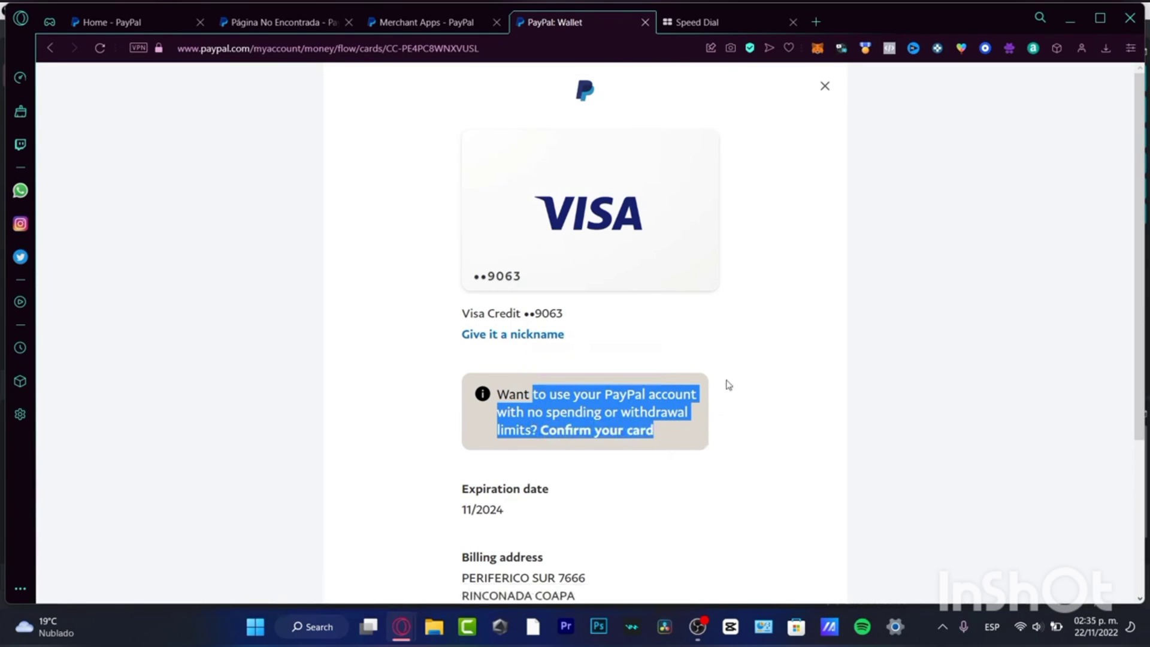
pyautogui.click(759, 411)
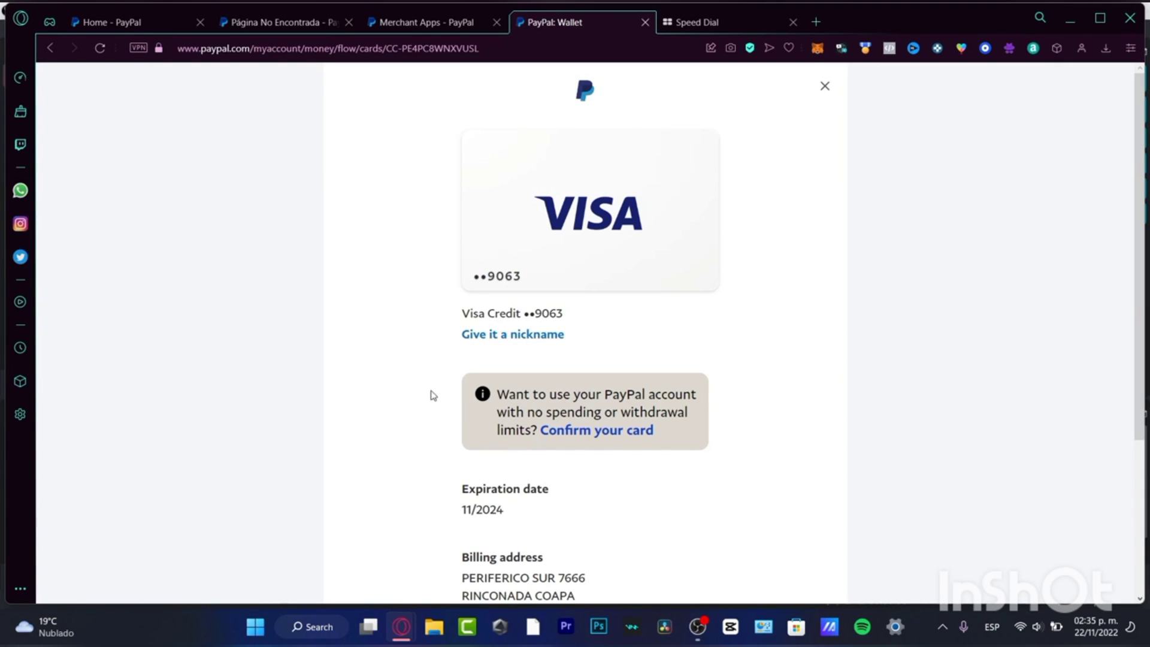
pyautogui.click(597, 430)
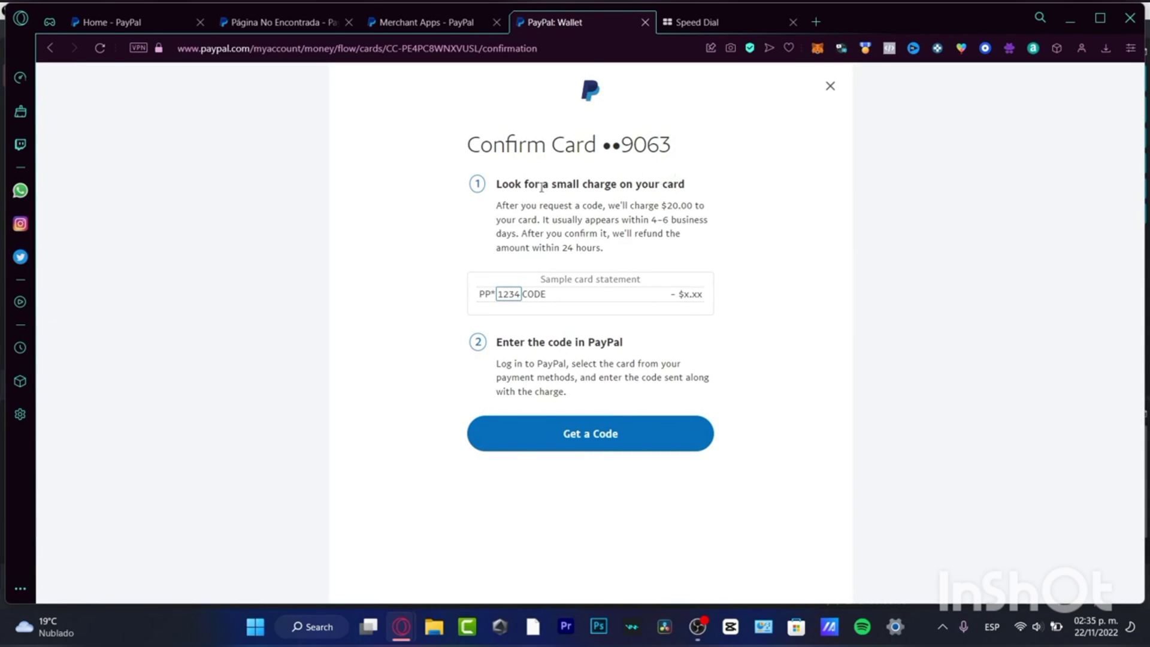
# Review the $20.00 test charge explanation and its refund timing
pyautogui.moveTo(547, 185); pyautogui.dragTo(707, 192)
pyautogui.click(520, 205)
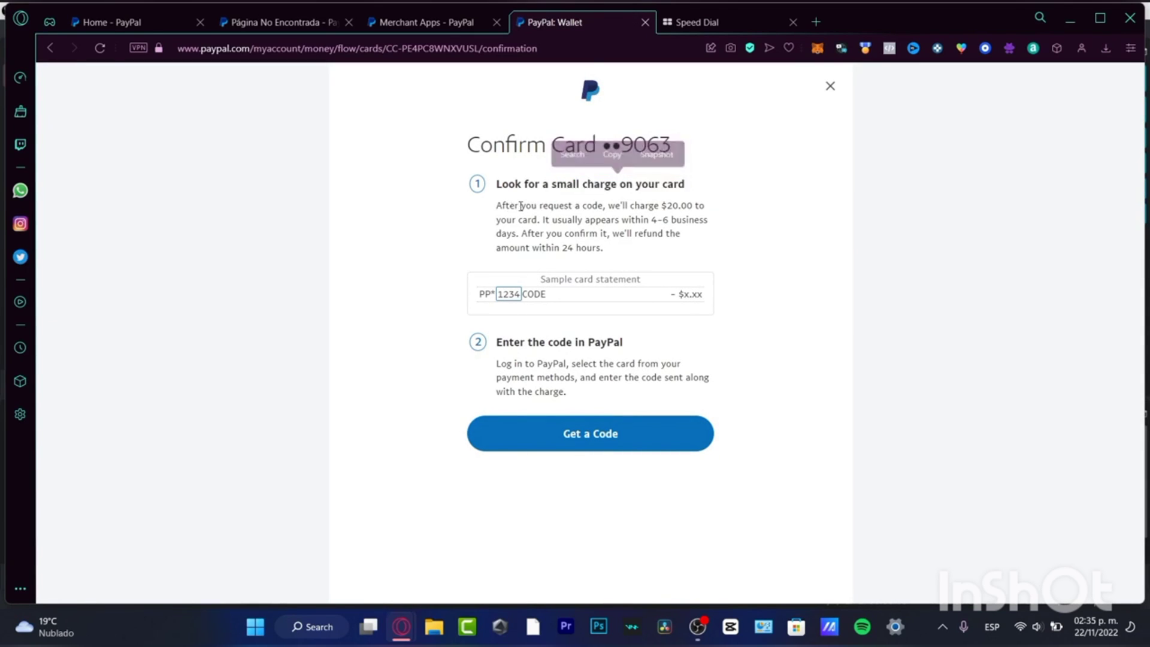
pyautogui.moveTo(608, 206); pyautogui.dragTo(557, 206)
pyautogui.click(649, 205)
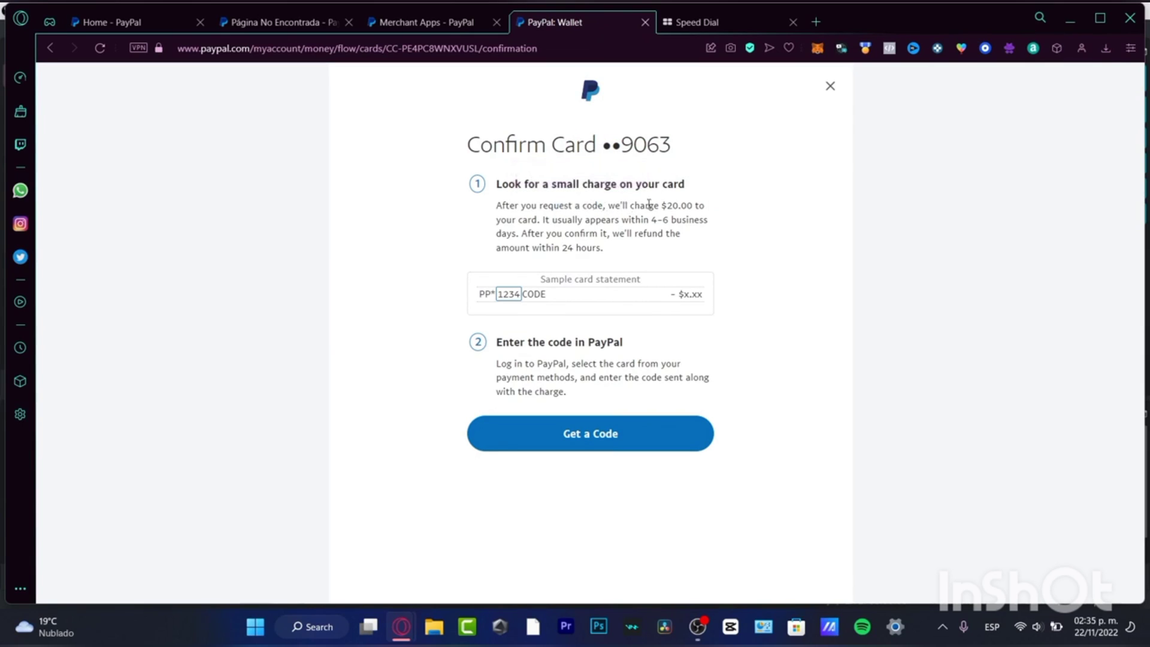
pyautogui.moveTo(661, 206); pyautogui.dragTo(693, 206)
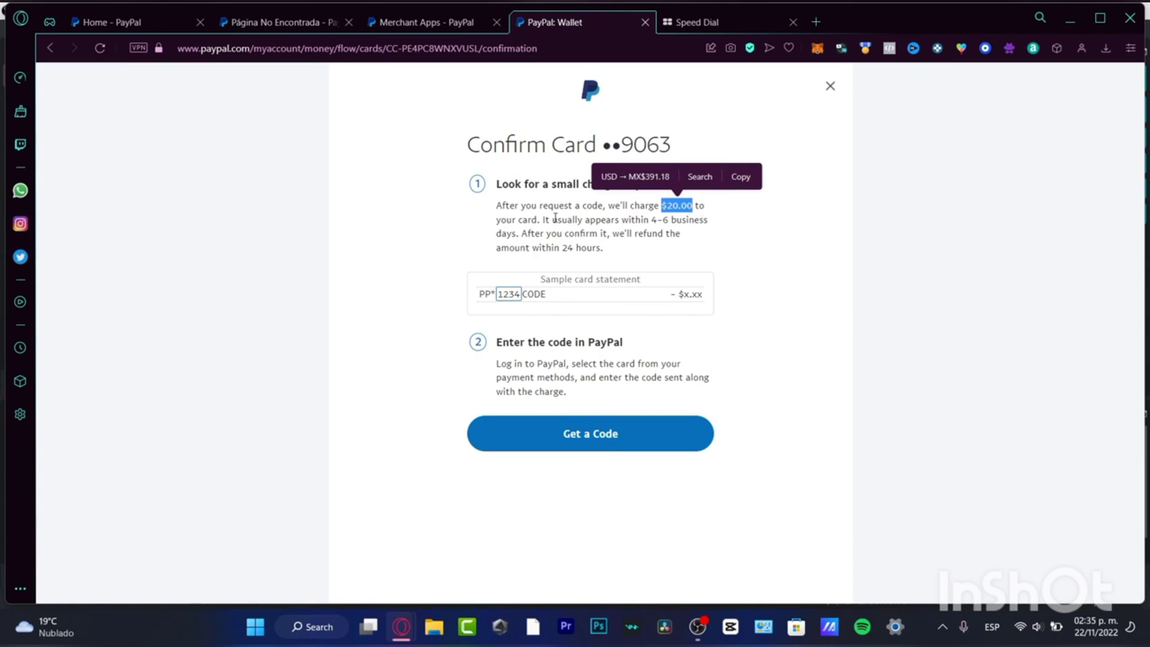
pyautogui.moveTo(553, 220); pyautogui.dragTo(668, 249)
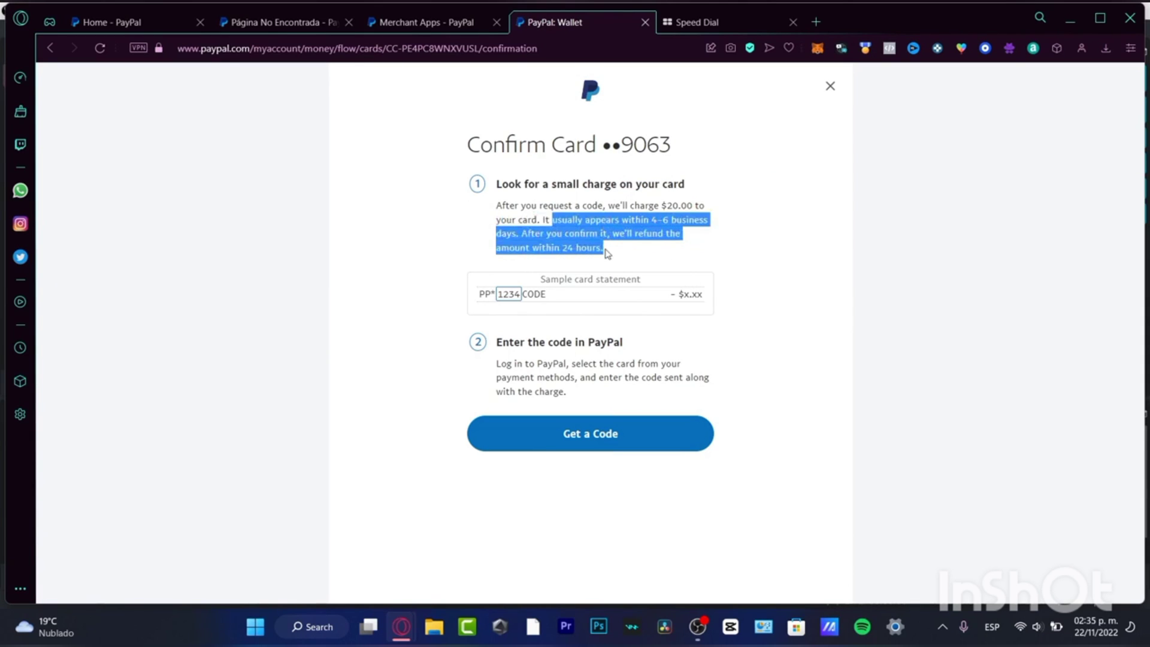
pyautogui.moveTo(598, 249); pyautogui.dragTo(597, 249)
pyautogui.click(625, 211)
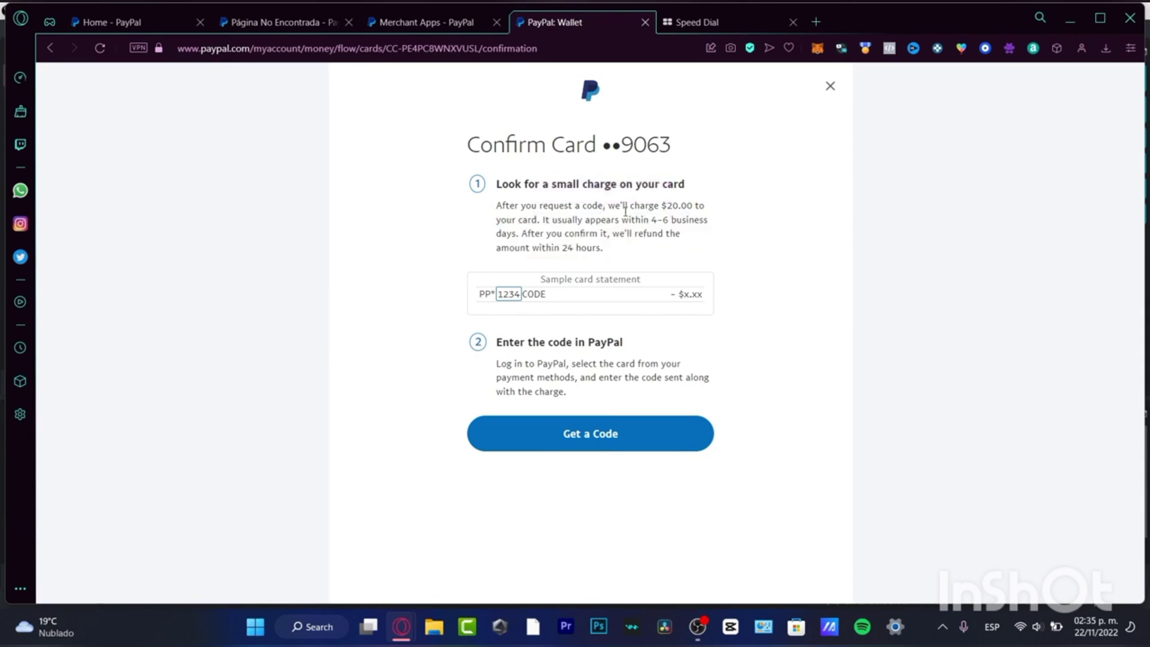
pyautogui.moveTo(660, 206); pyautogui.dragTo(629, 205)
pyautogui.click(696, 219)
# Check the sample statement code 1234 and request a confirmation code for the Visa
pyautogui.doubleClick(508, 294)
pyautogui.moveTo(554, 294); pyautogui.dragTo(528, 294)
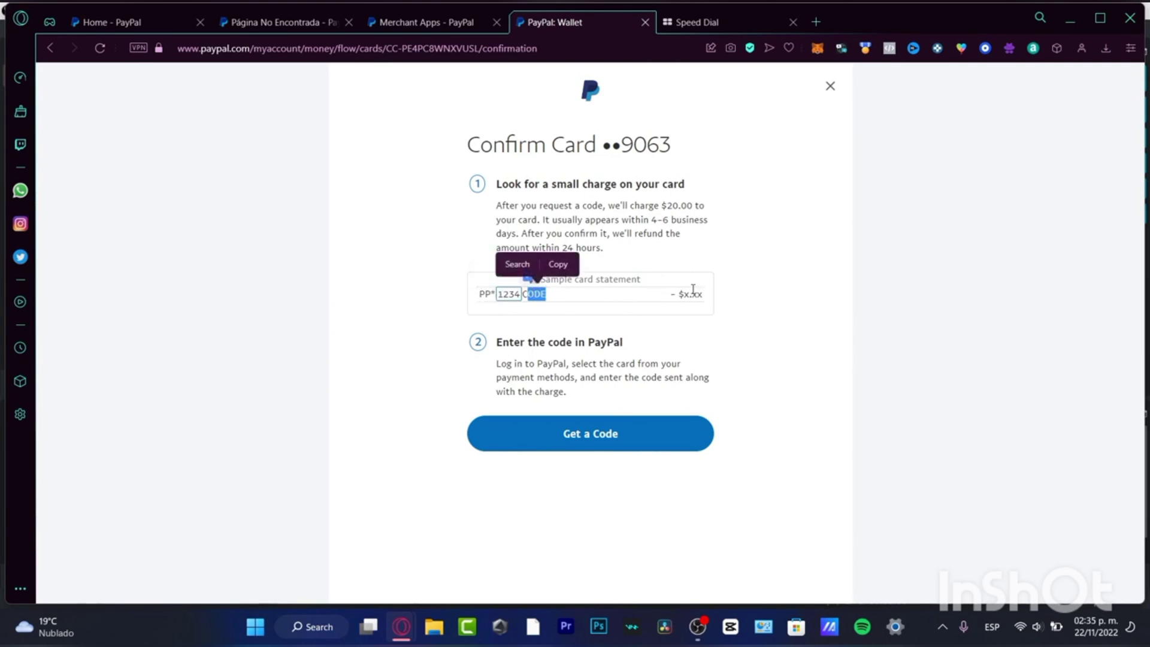
pyautogui.moveTo(670, 294); pyautogui.dragTo(705, 296)
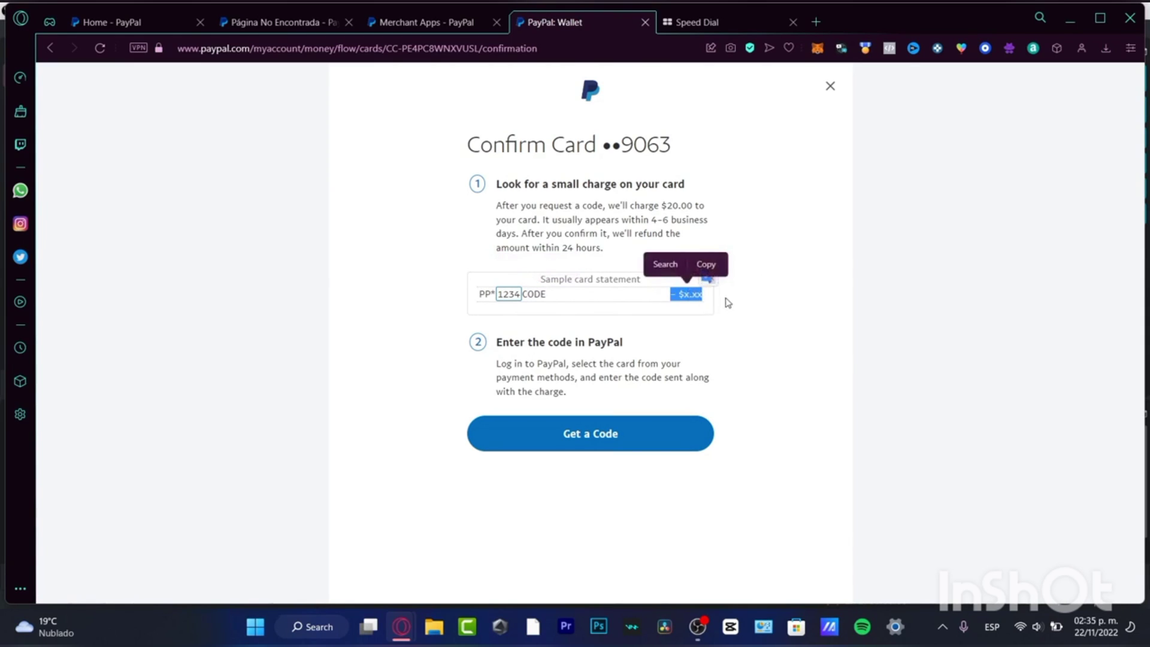
pyautogui.click(740, 299)
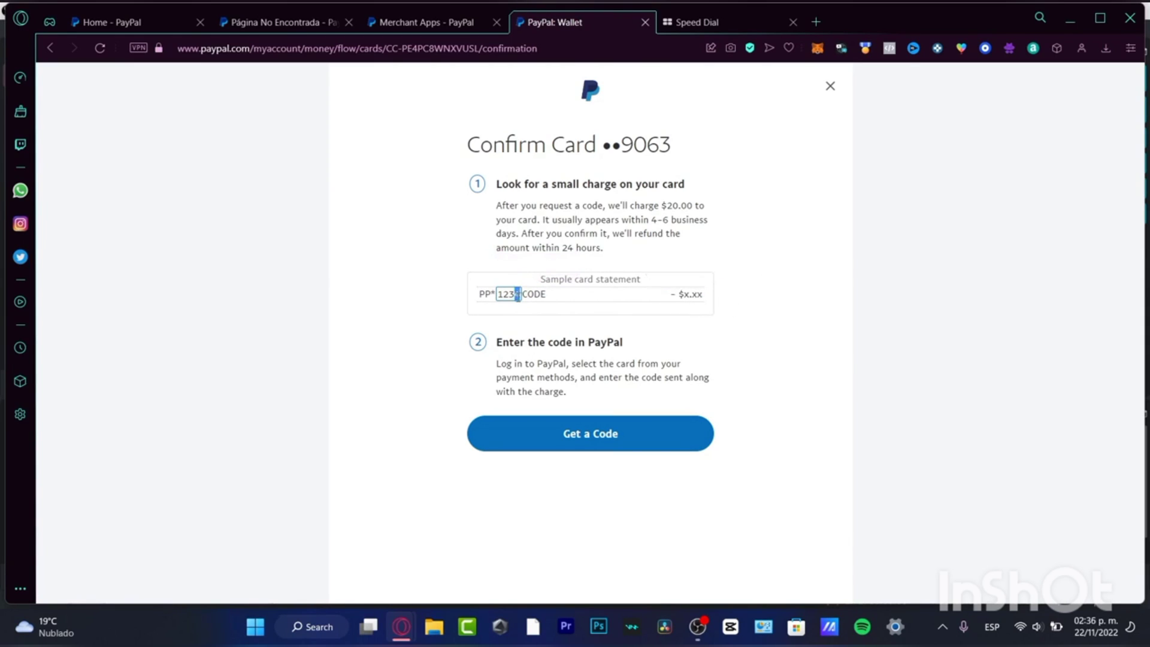
pyautogui.moveTo(518, 294); pyautogui.dragTo(497, 294)
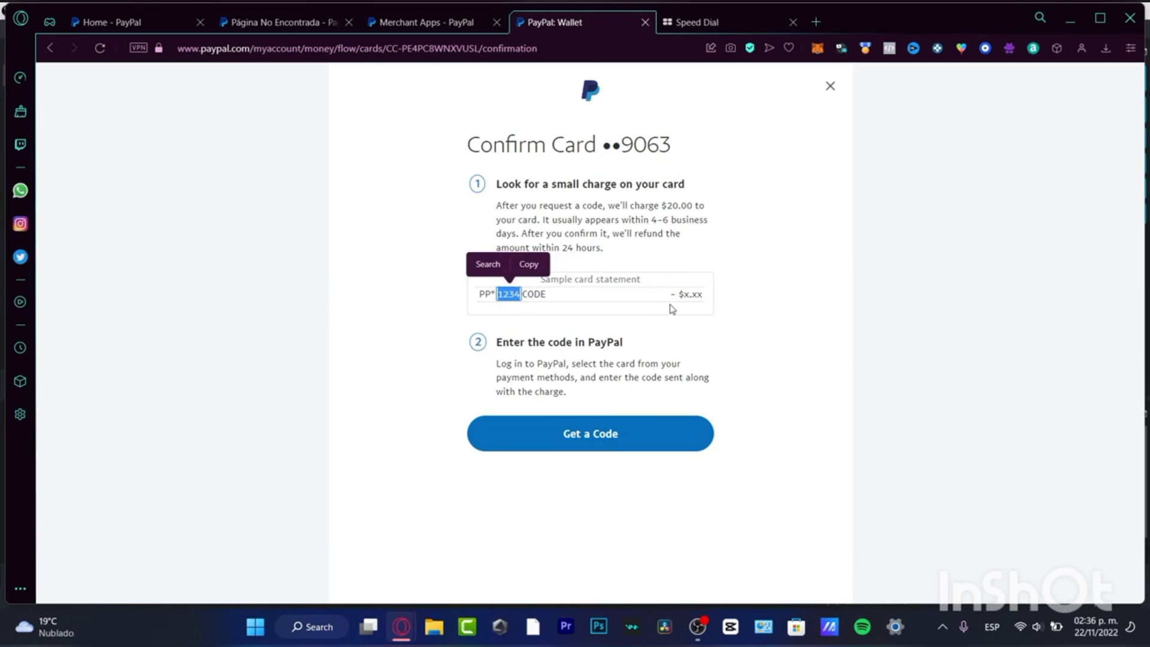
pyautogui.click(738, 298)
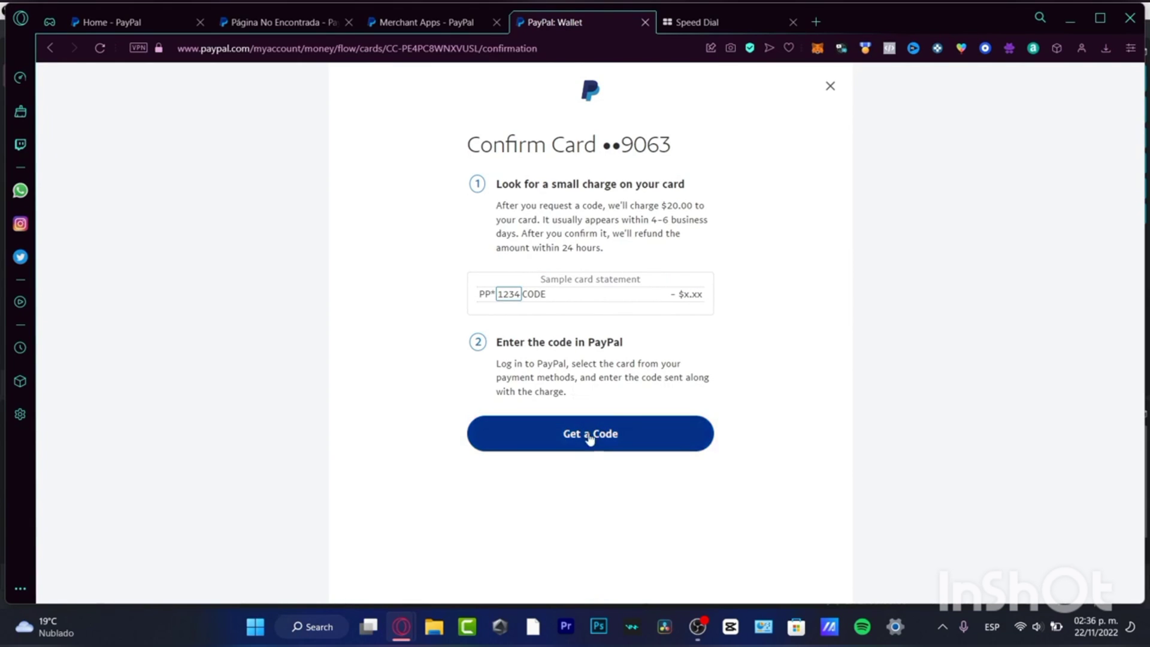
pyautogui.click(603, 448)
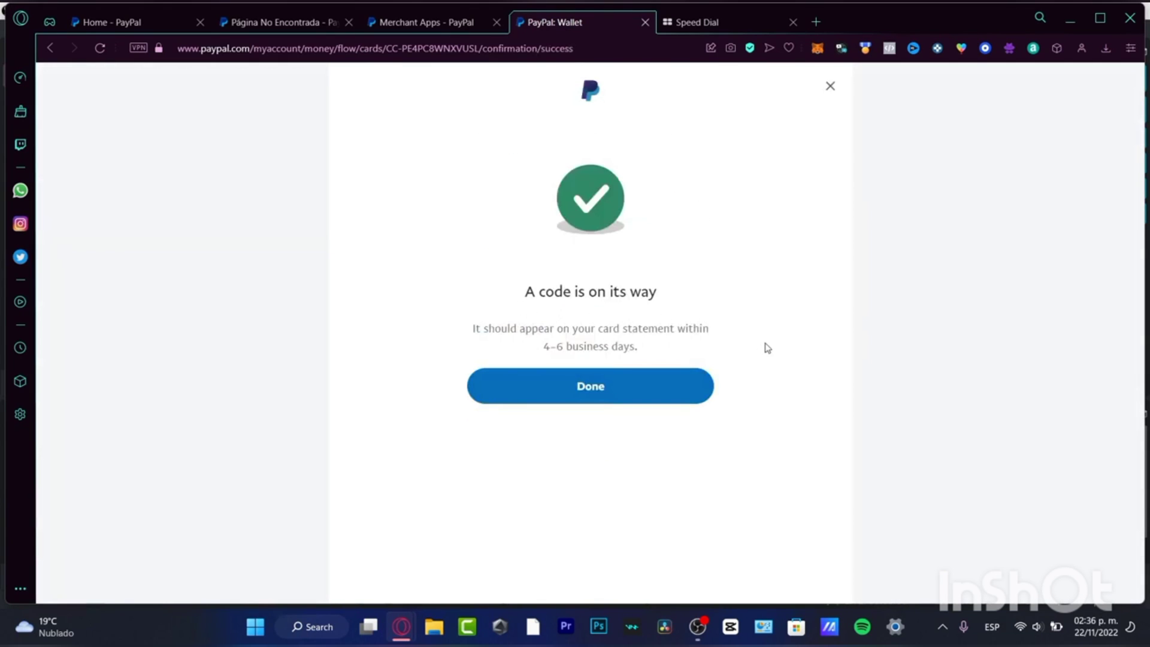
# Dismiss the 'A code is on its way' screen and view the Visa ••9063 confirmation notice
pyautogui.click(607, 385)
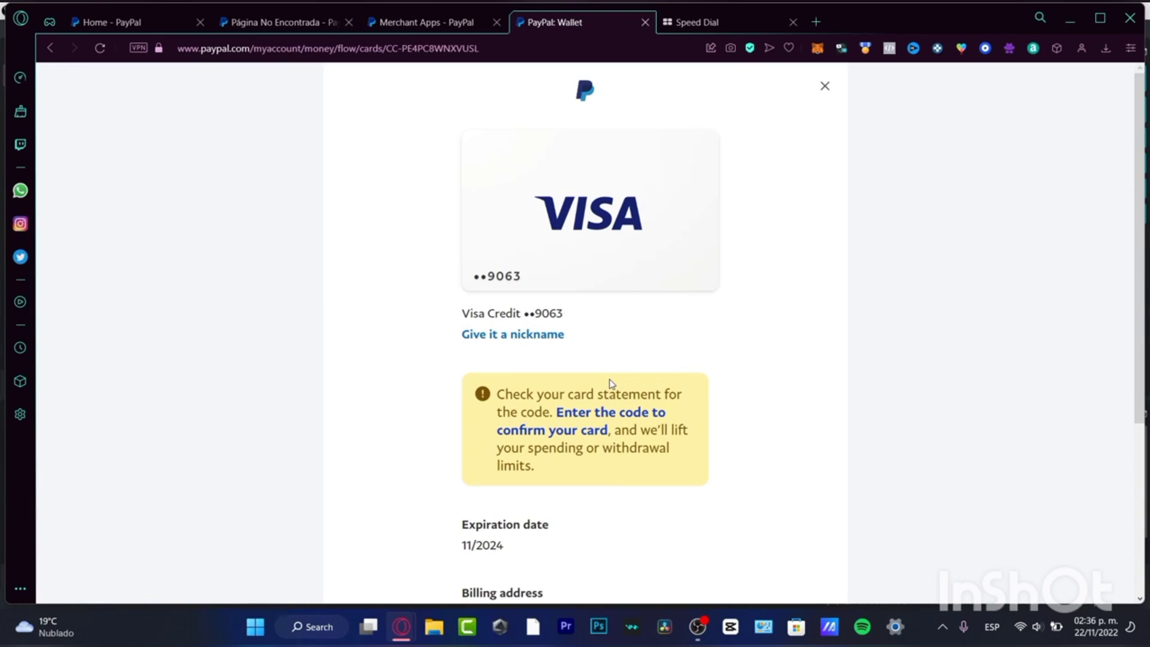
pyautogui.scroll(-4, 612, 383)
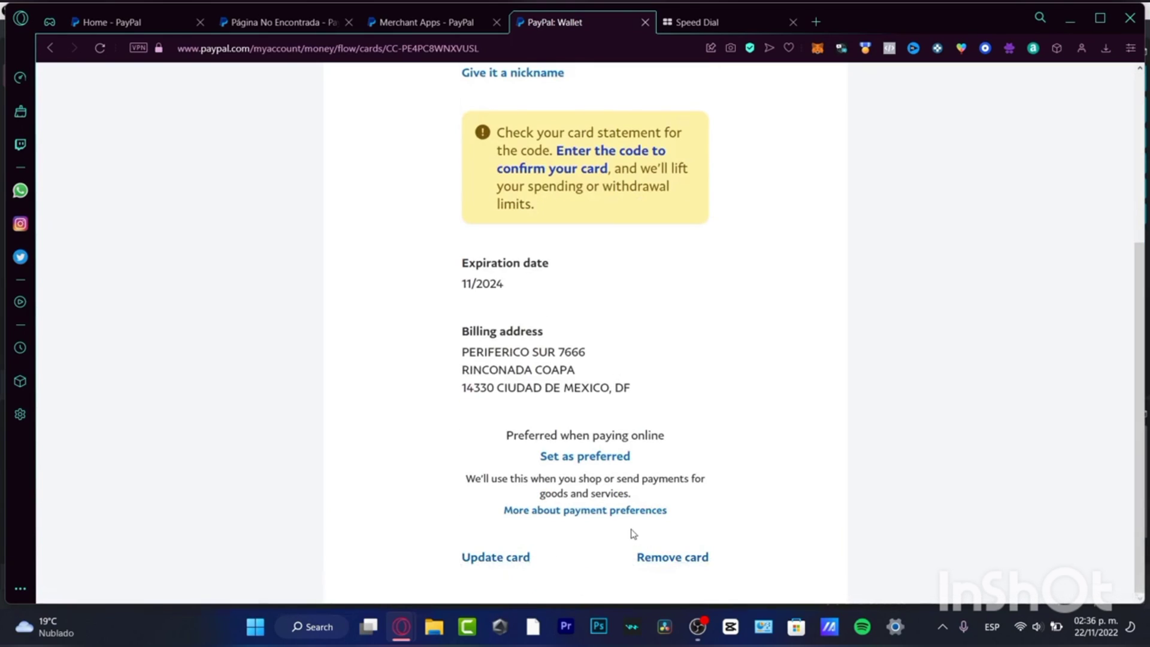
# Open the Visa's 4-digit code entry form, then leave it and return to the wallet
pyautogui.click(629, 151)
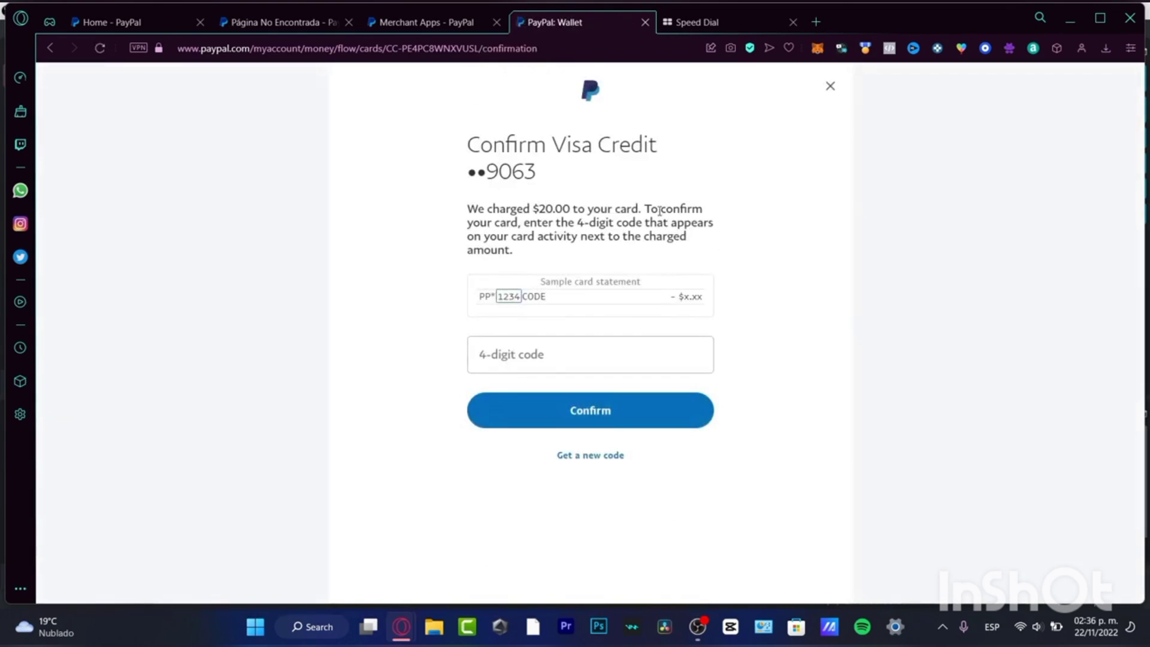
pyautogui.click(528, 351)
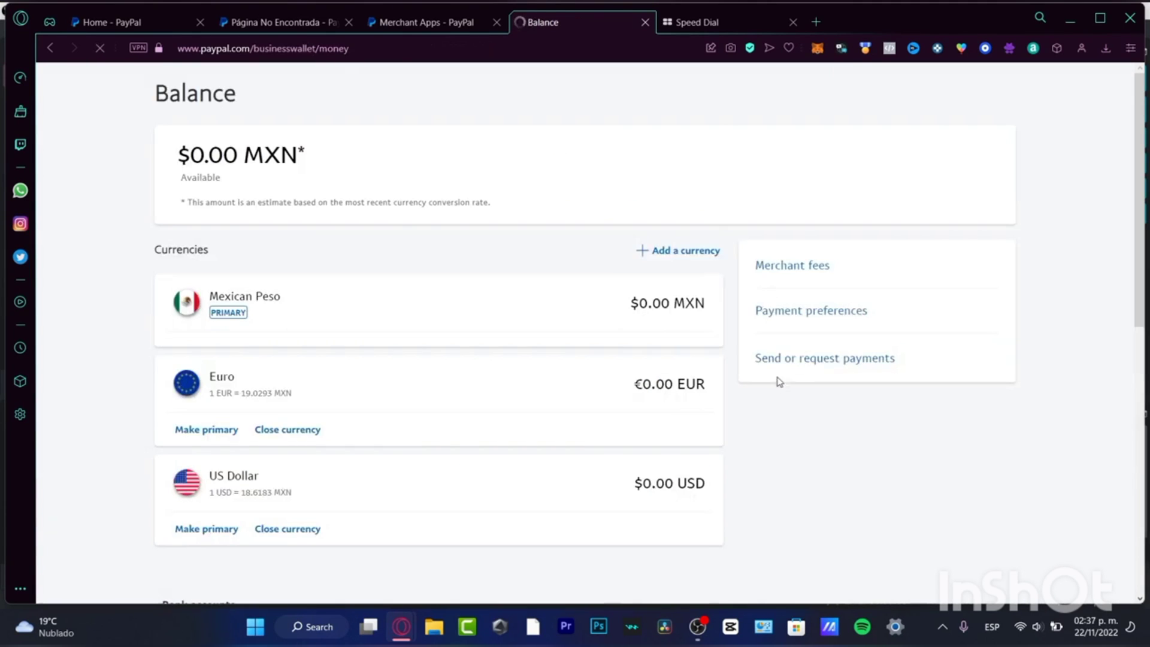
pyautogui.scroll(-8, 776, 383)
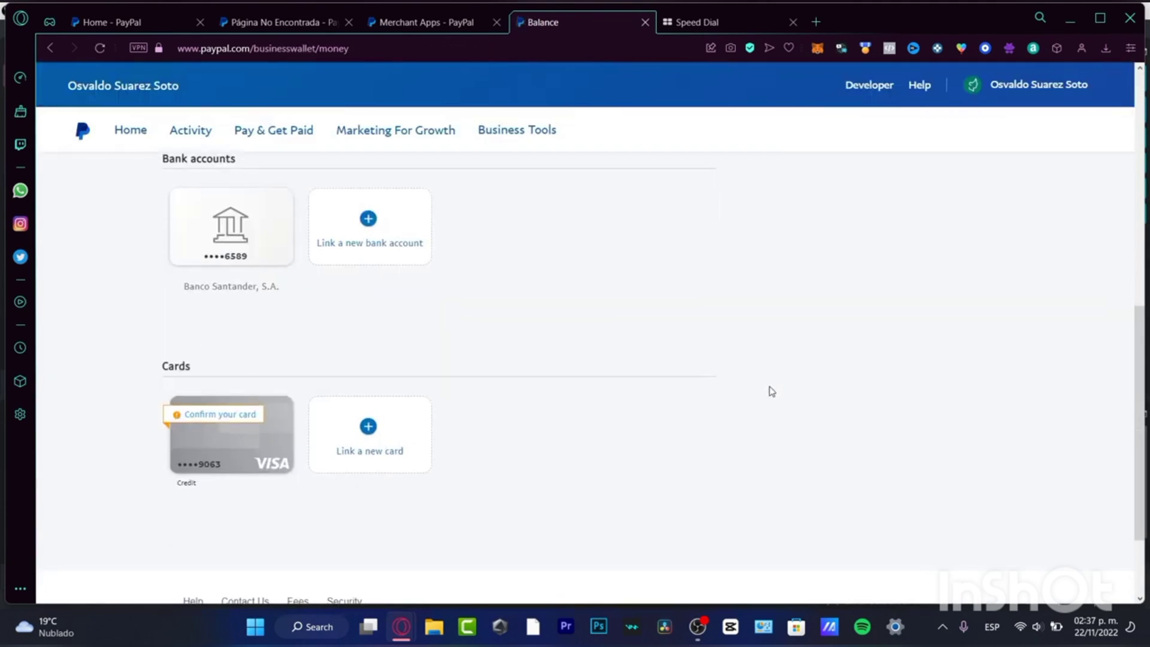
# Reopen the Visa card's code entry, cancel it, and review the Santander account and Visa listing
pyautogui.scroll(-3, 290, 375)
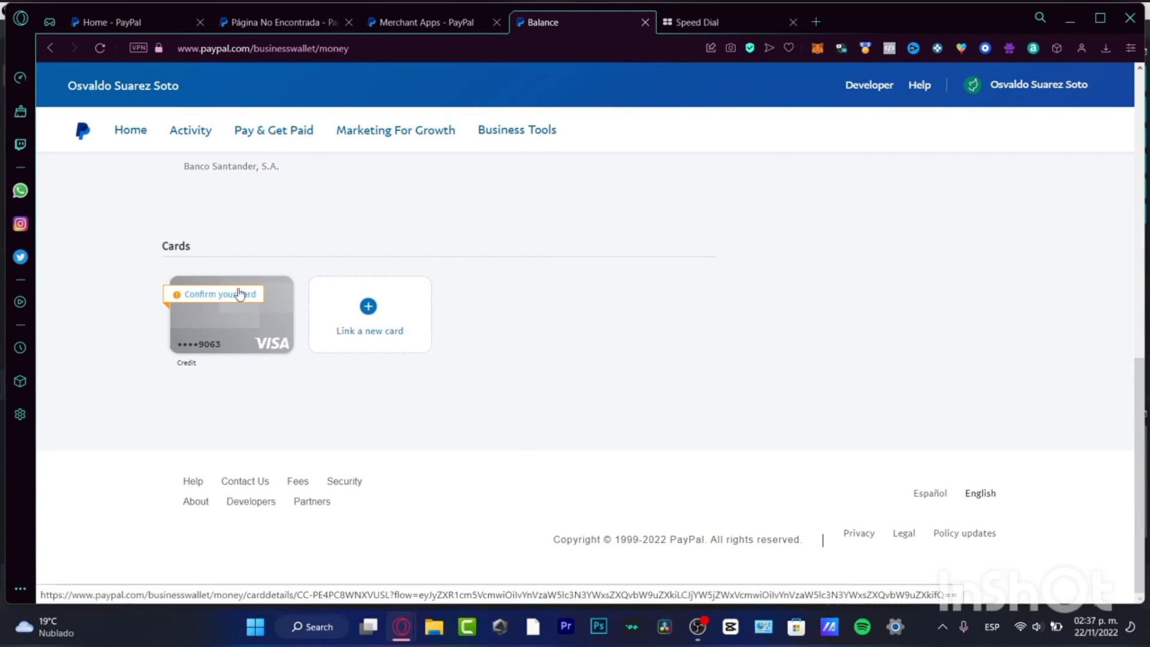
pyautogui.click(258, 306)
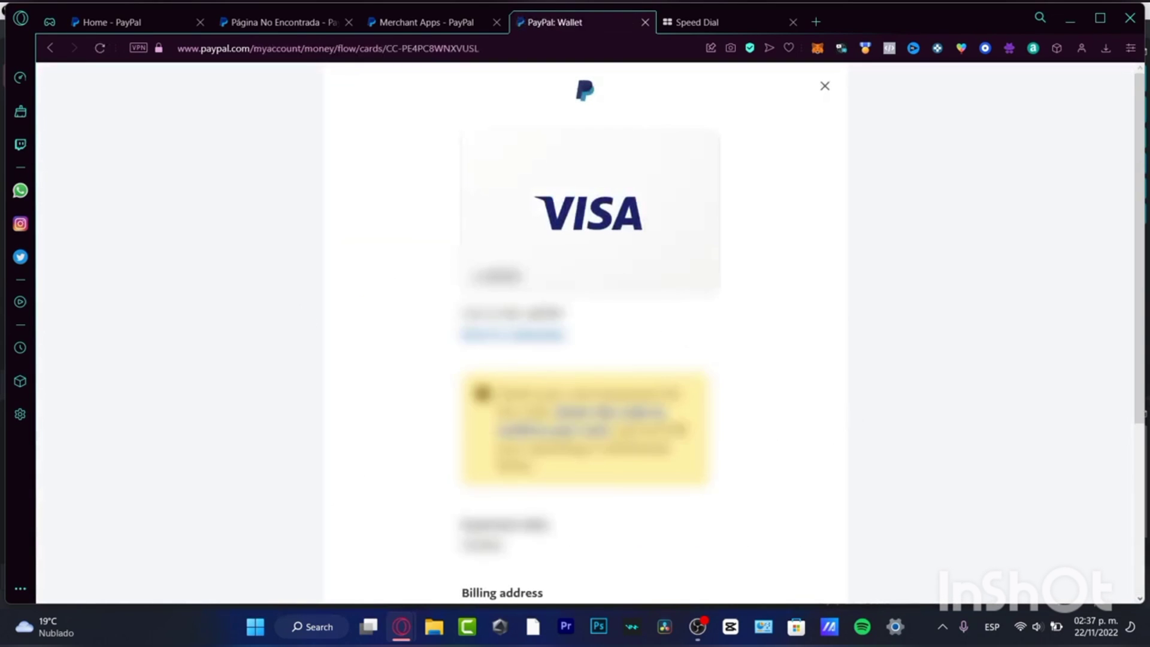
pyautogui.scroll(-5, 659, 321)
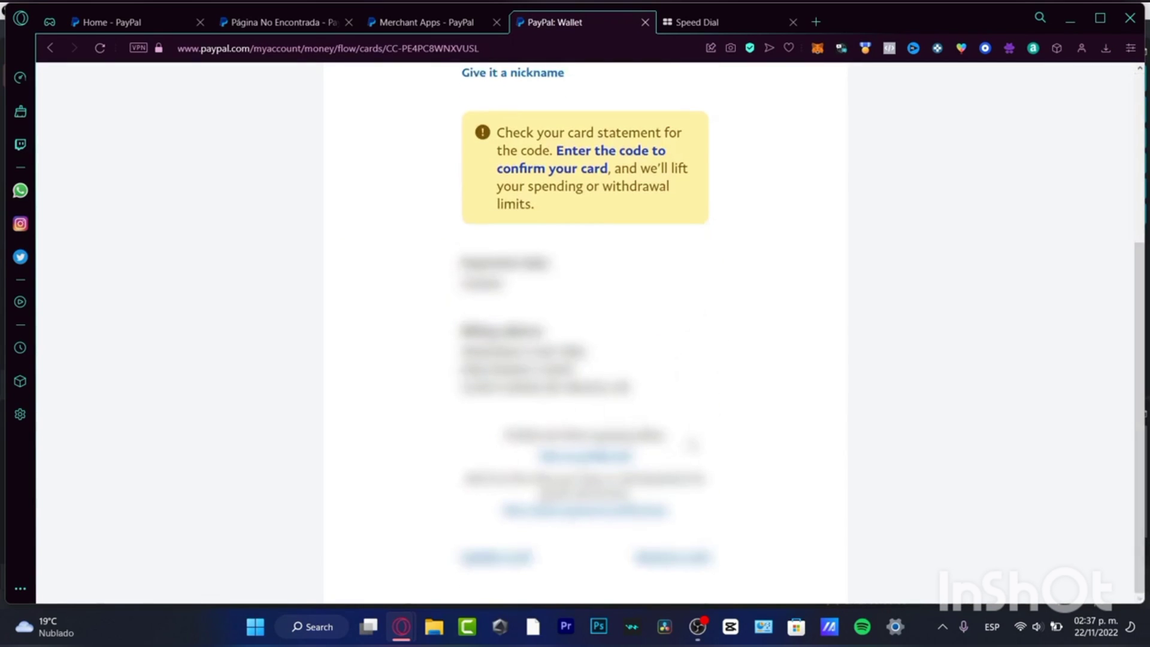
pyautogui.click(613, 157)
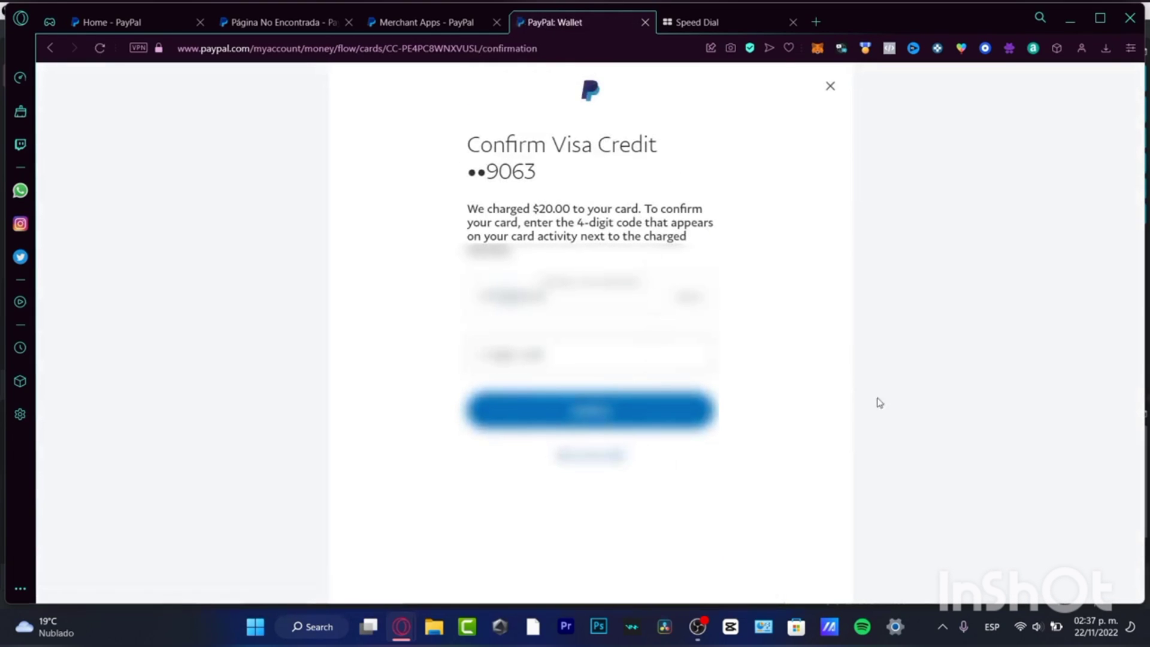
pyautogui.click(829, 87)
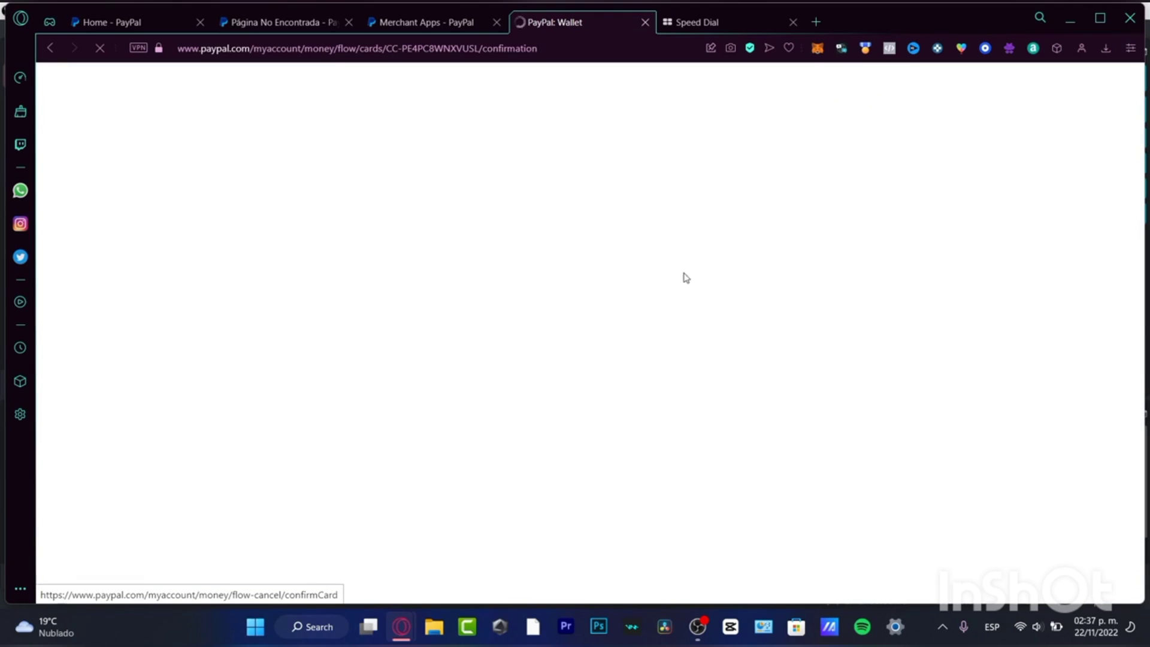
pyautogui.scroll(-5, 612, 496)
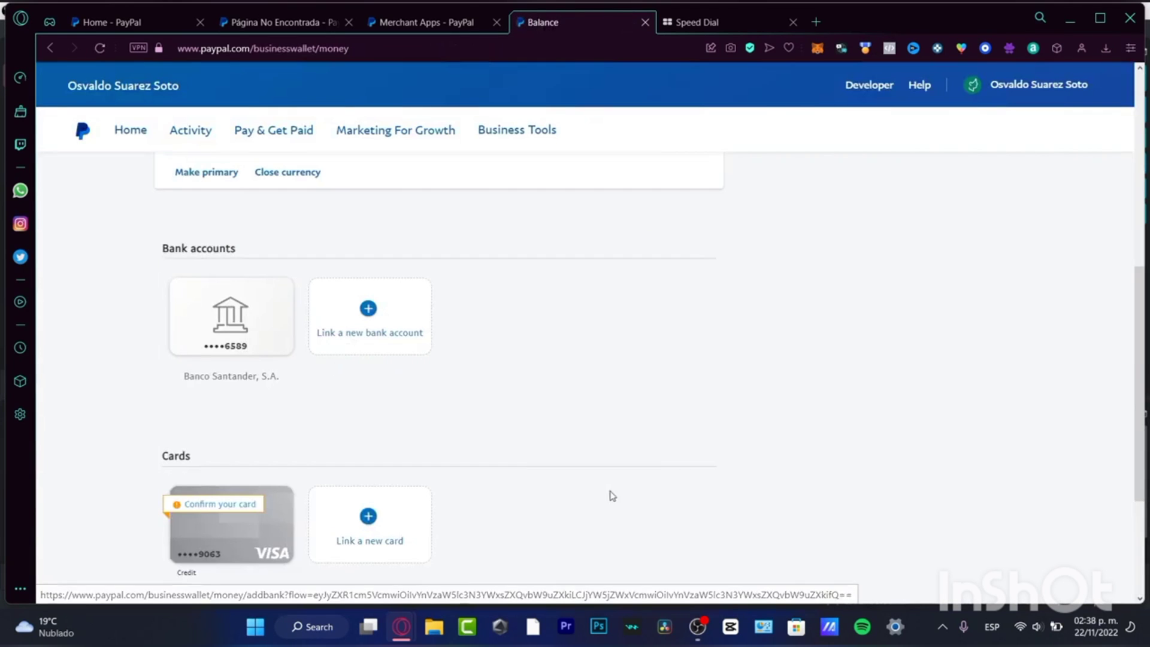
pyautogui.scroll(-3, 662, 414)
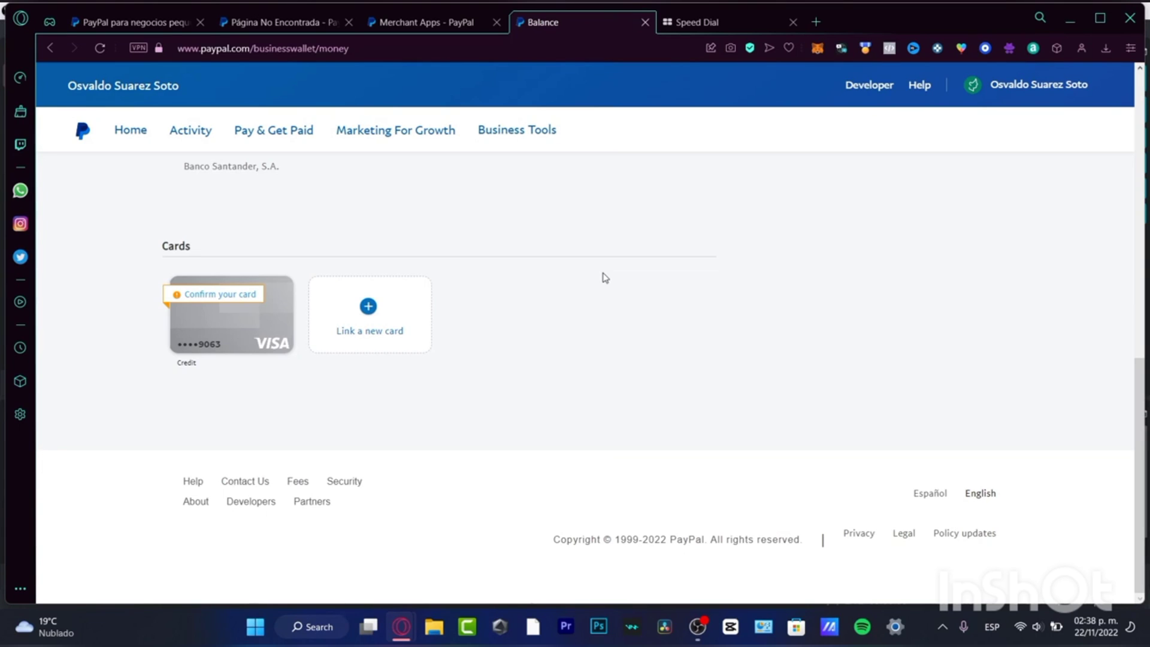
pyautogui.scroll(8, 616, 329)
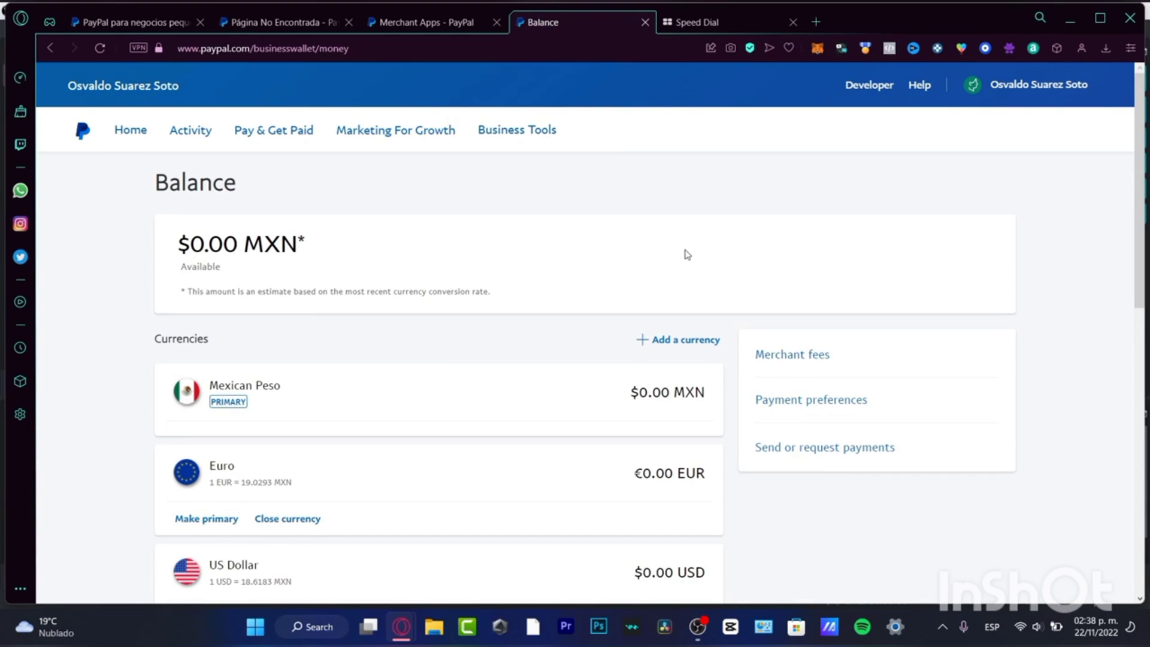
pyautogui.moveTo(275, 190); pyautogui.dragTo(155, 183)
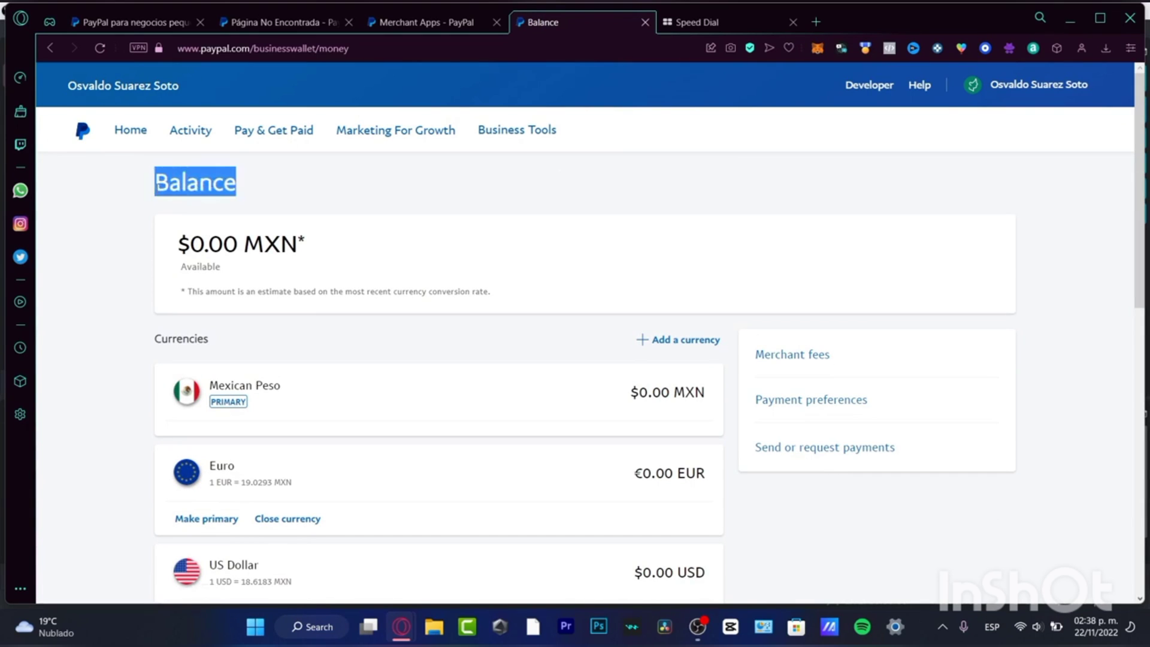
pyautogui.click(256, 266)
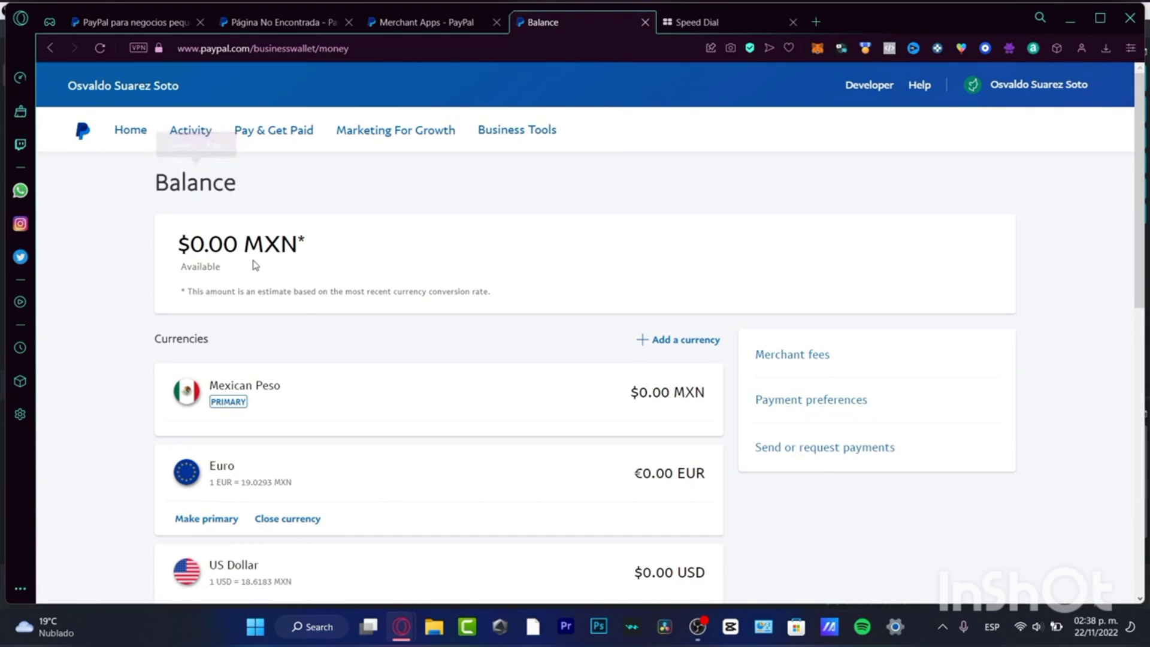
pyautogui.scroll(-5, 427, 324)
pyautogui.scroll(-5, 427, 324)
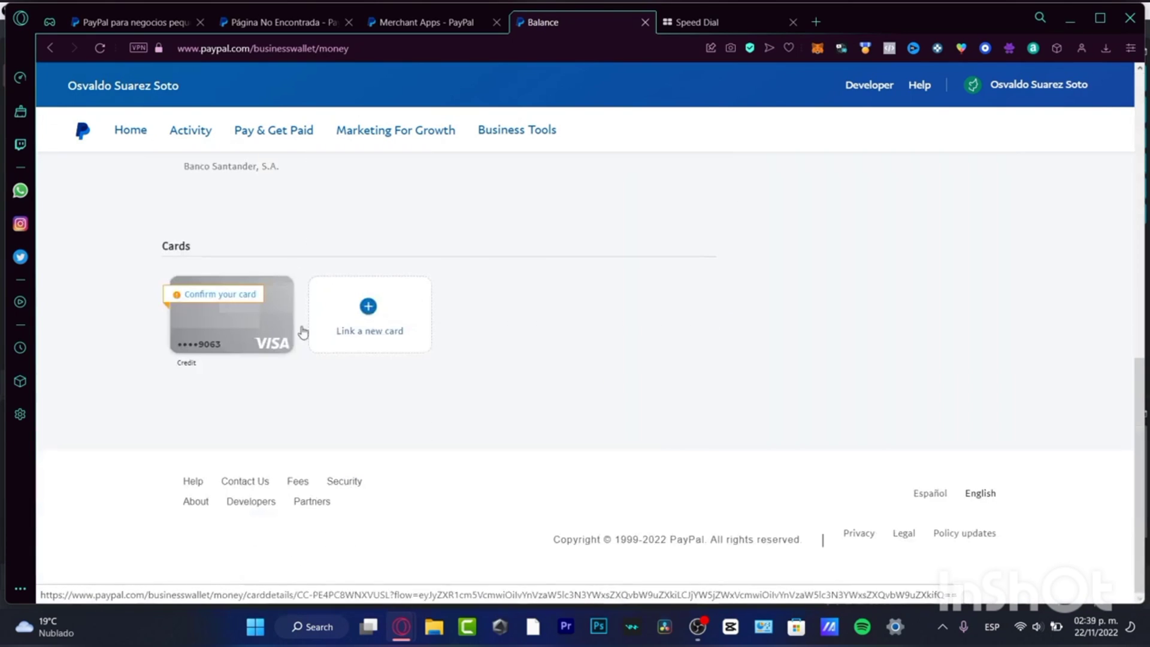
pyautogui.scroll(10, 367, 336)
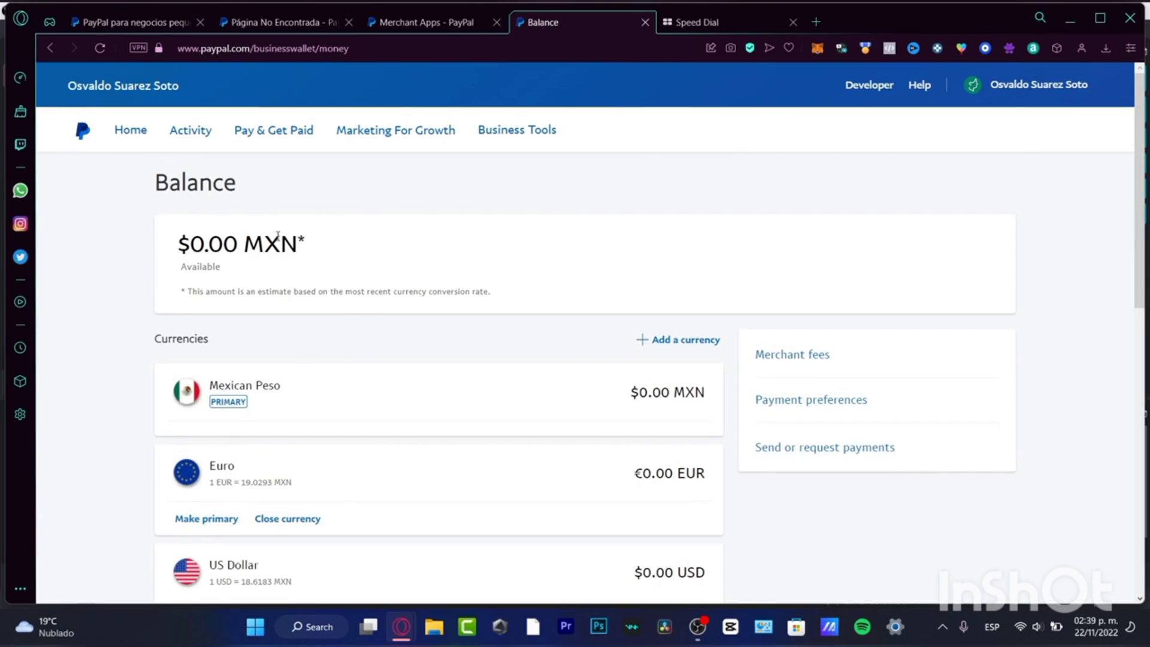
pyautogui.moveTo(300, 243); pyautogui.dragTo(190, 243)
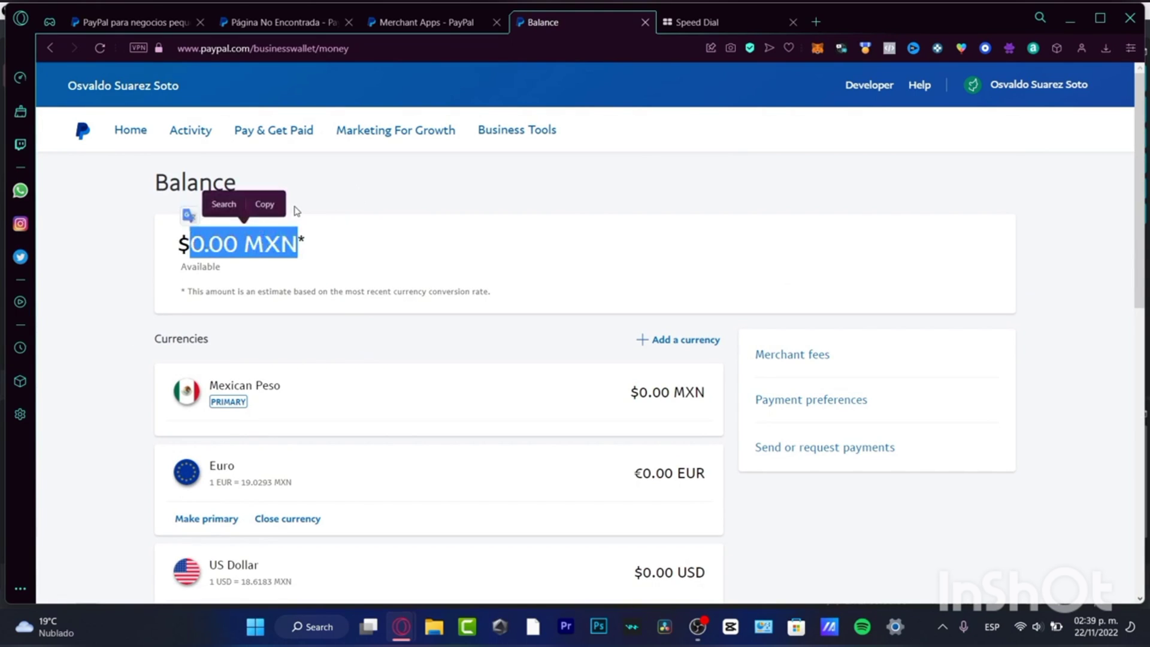
# Sign back in with the account password from Home and review the $0.00 MXN dashboard
pyautogui.click(132, 129)
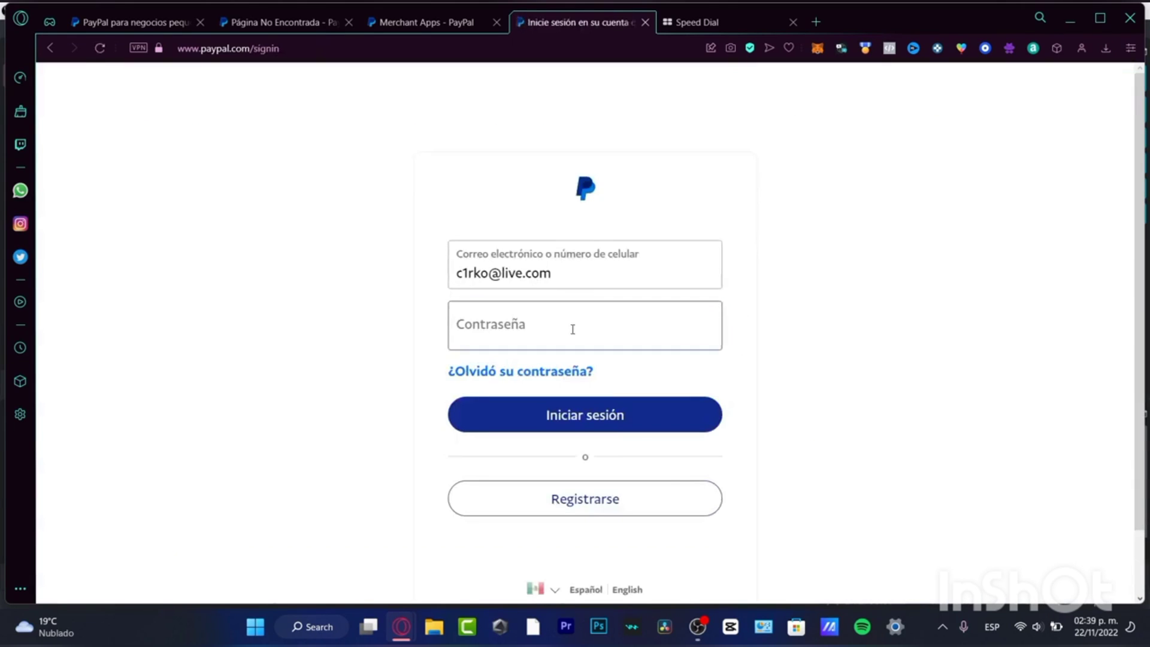
pyautogui.click(573, 329)
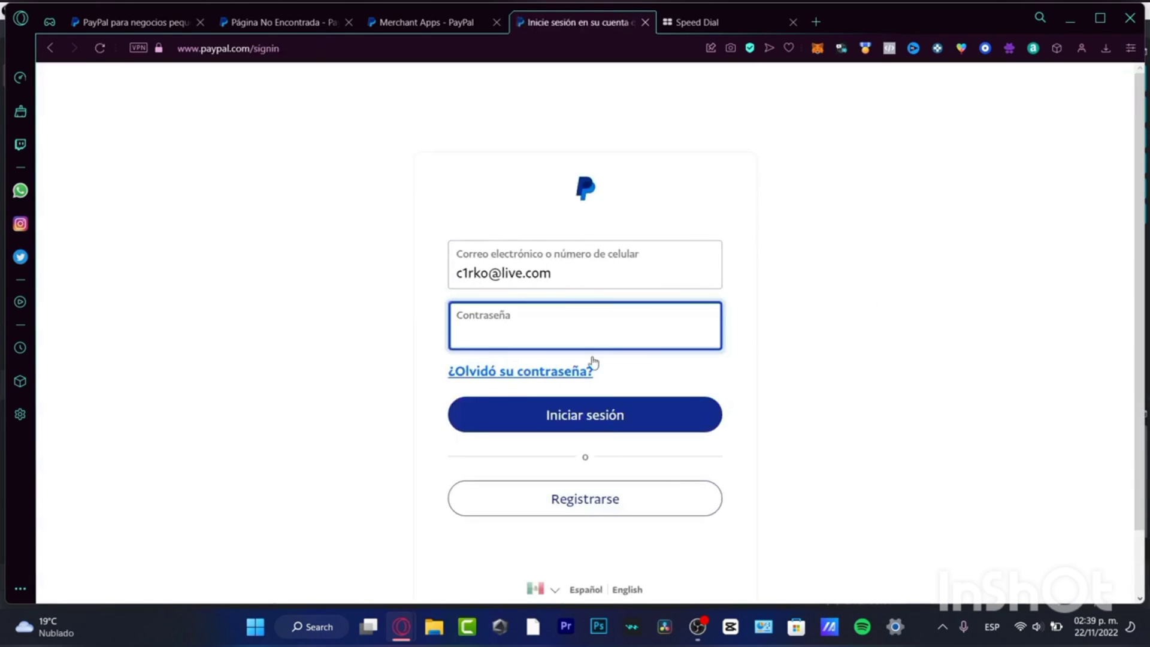
pyautogui.hotkey('ctrl', 'v')
pyautogui.press('Return')
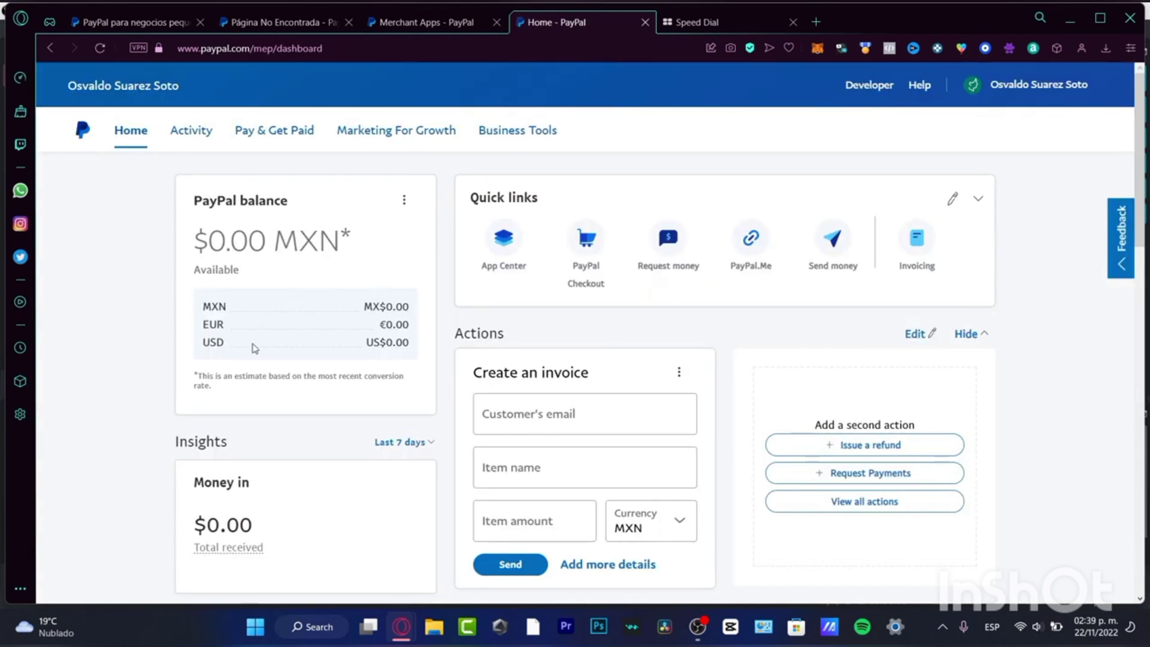
pyautogui.scroll(-7, 388, 363)
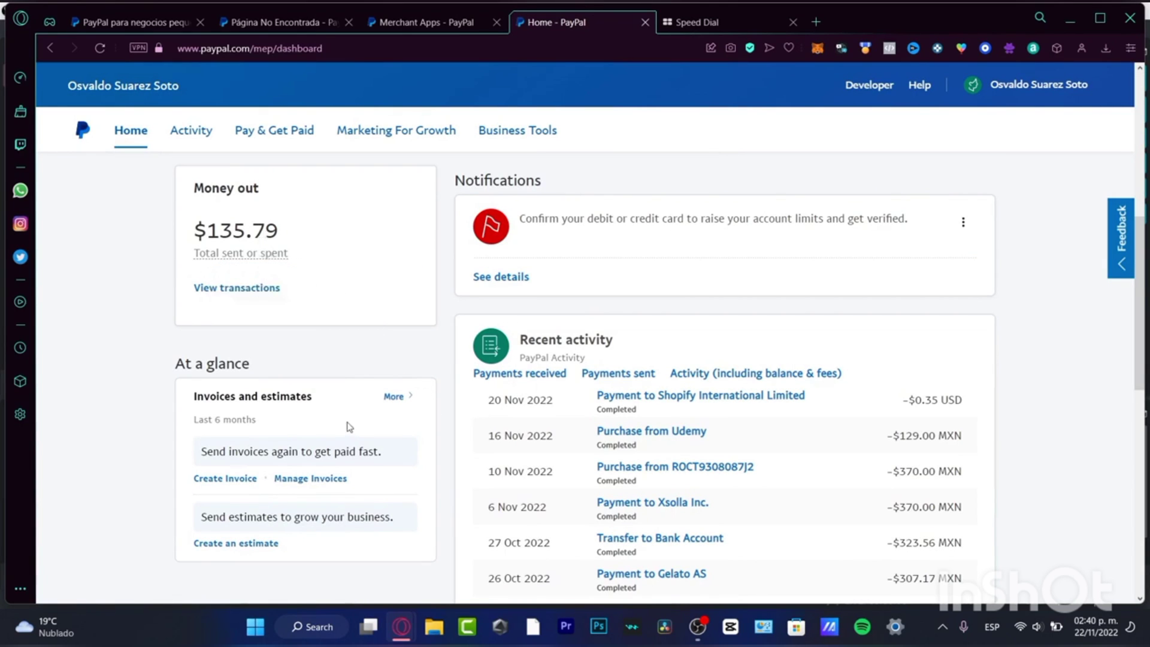
pyautogui.scroll(-4, 469, 400)
pyautogui.scroll(4, 361, 413)
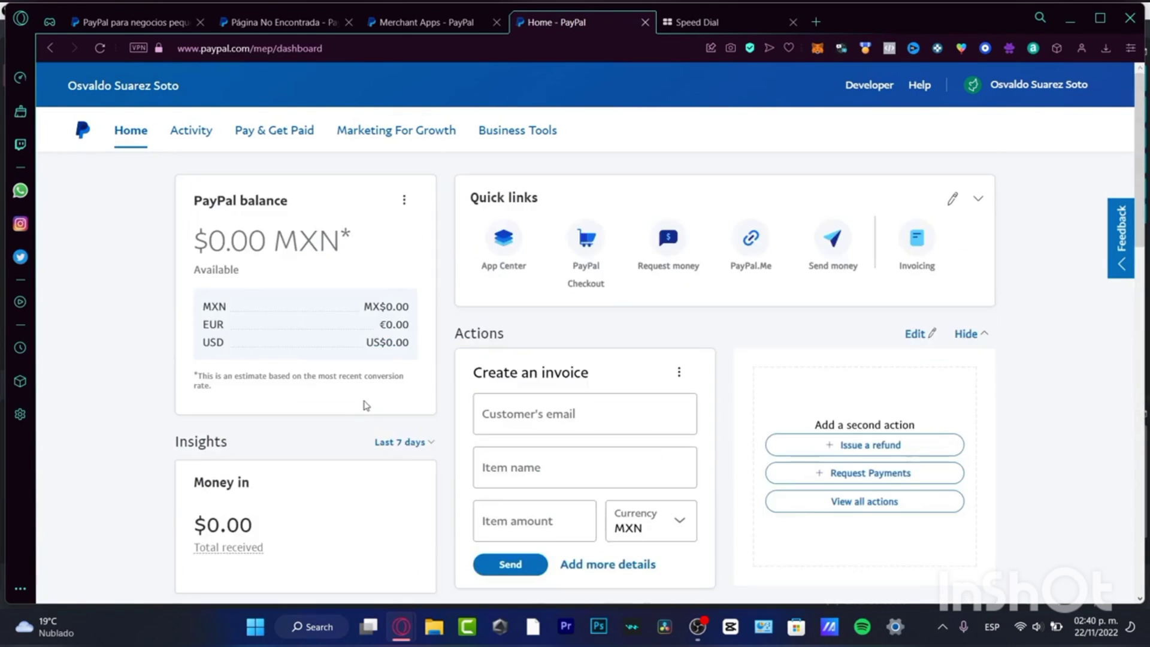
# Go to Pay & Get Paid > Banks & Cards and open the Visa card's details
pyautogui.click(278, 144)
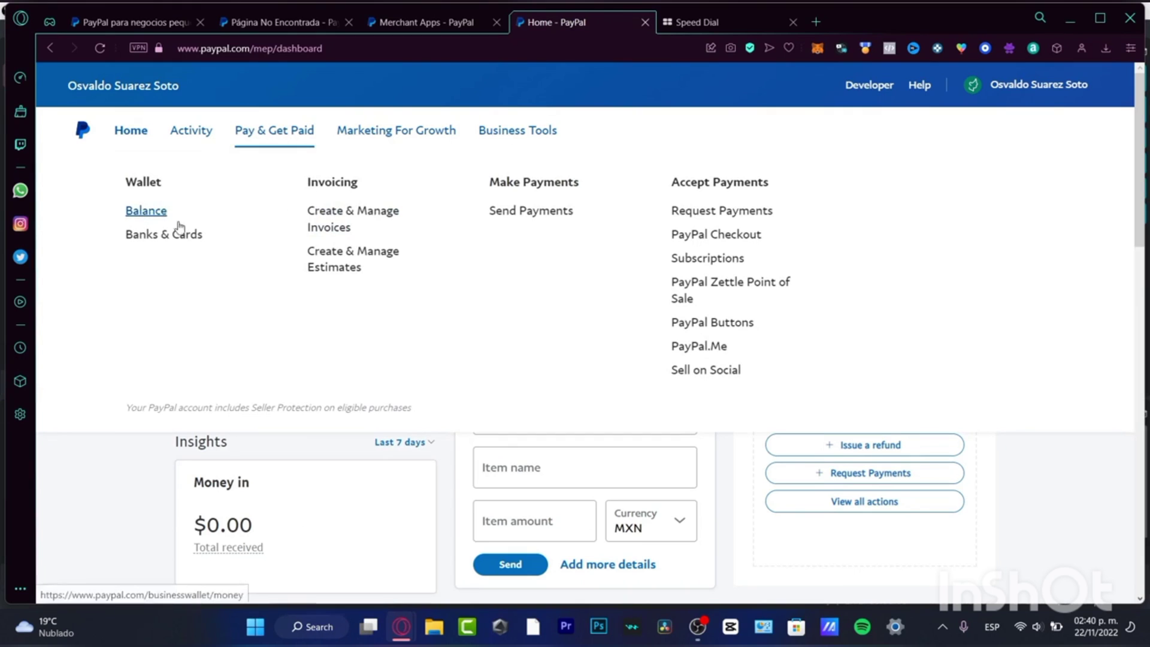
pyautogui.click(163, 236)
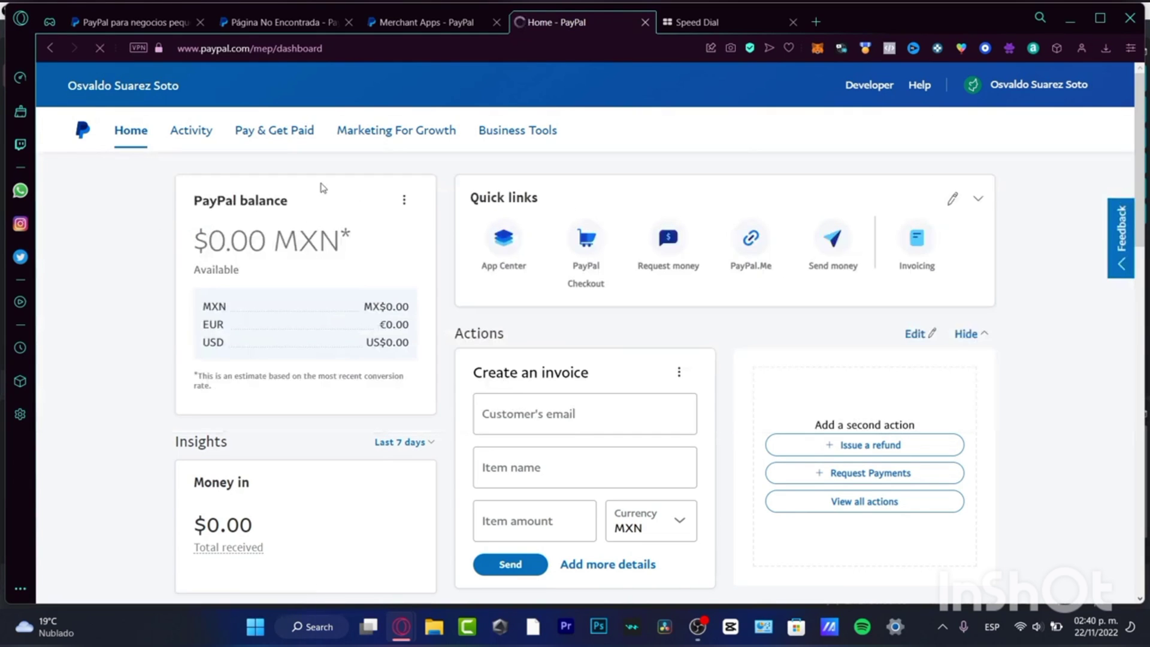
pyautogui.scroll(-10, 619, 350)
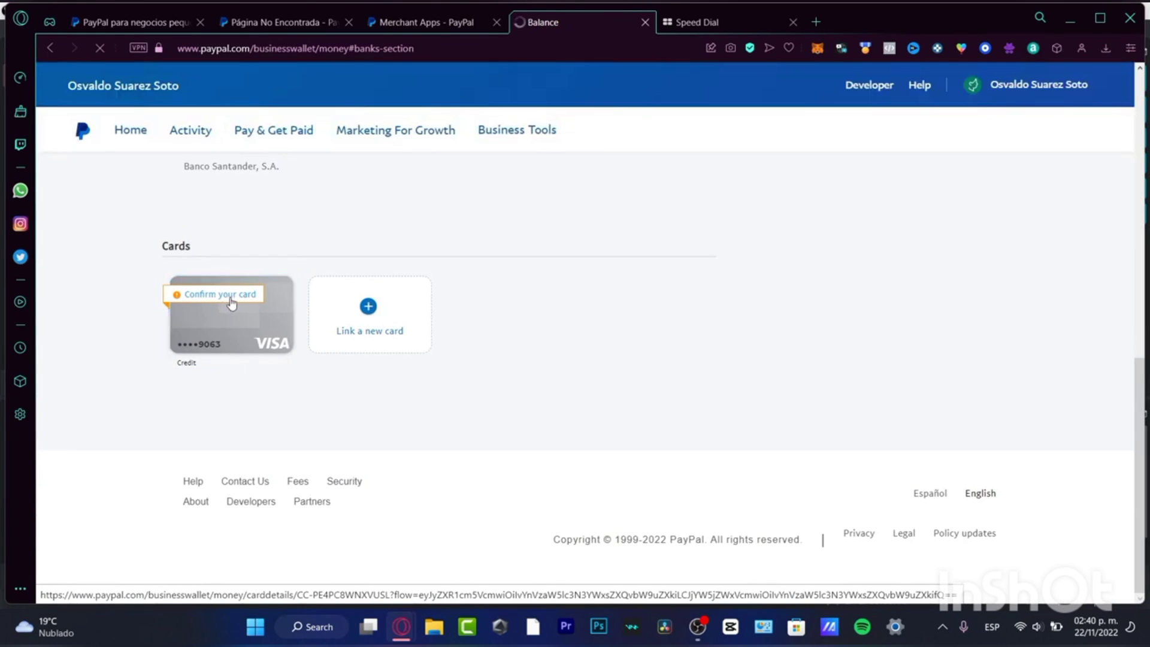
pyautogui.click(228, 300)
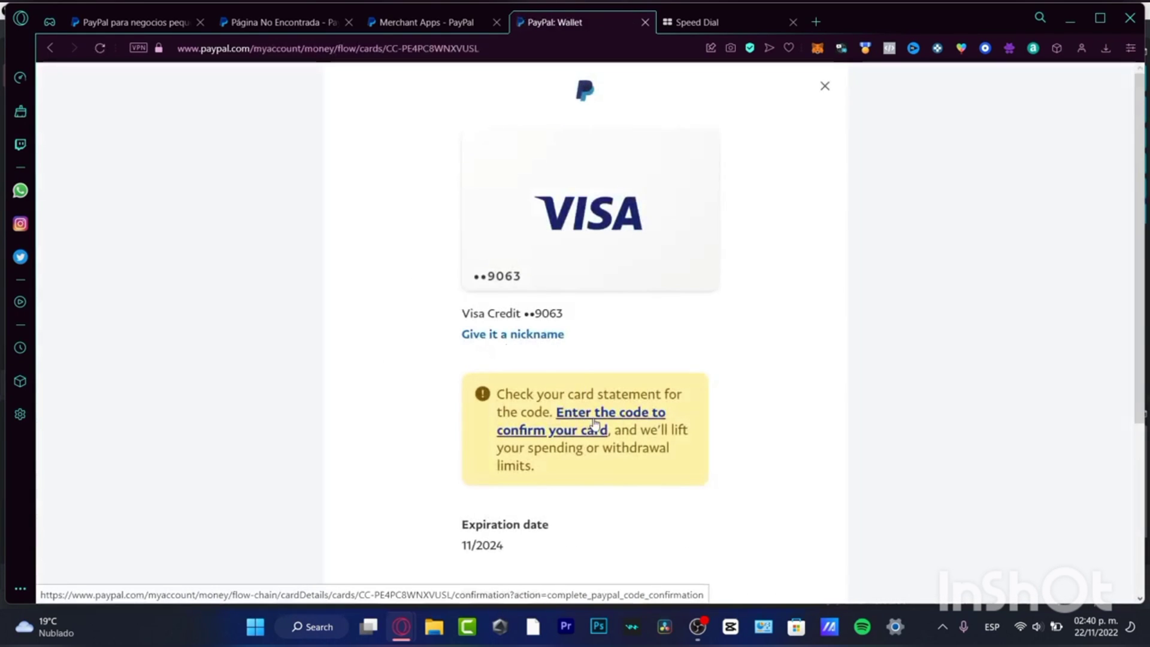
# Confirm the Visa ••9063 card with its 4-digit statement code and check the details page
pyautogui.click(599, 430)
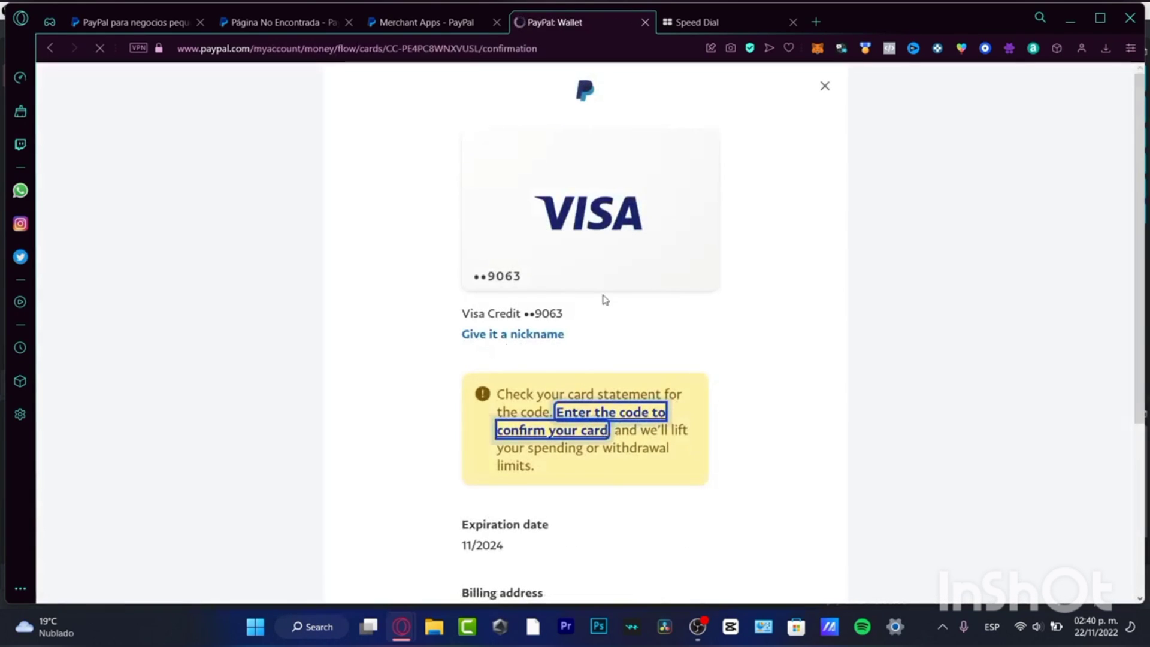
pyautogui.click(548, 363)
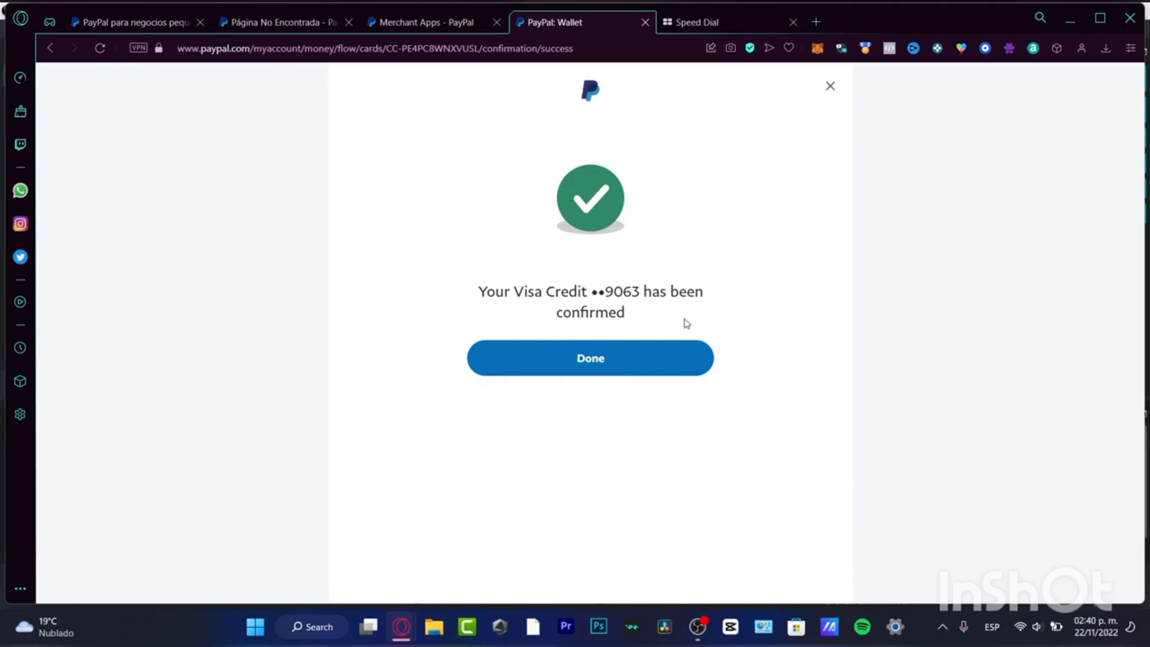
pyautogui.click(627, 371)
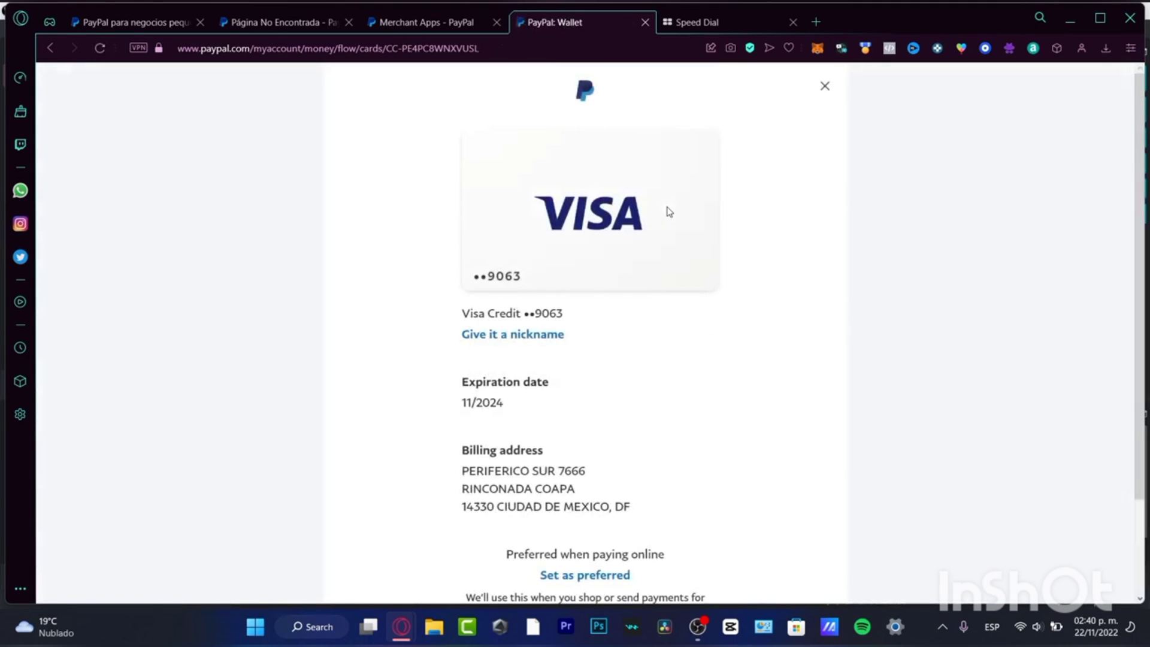
pyautogui.scroll(-2, 674, 219)
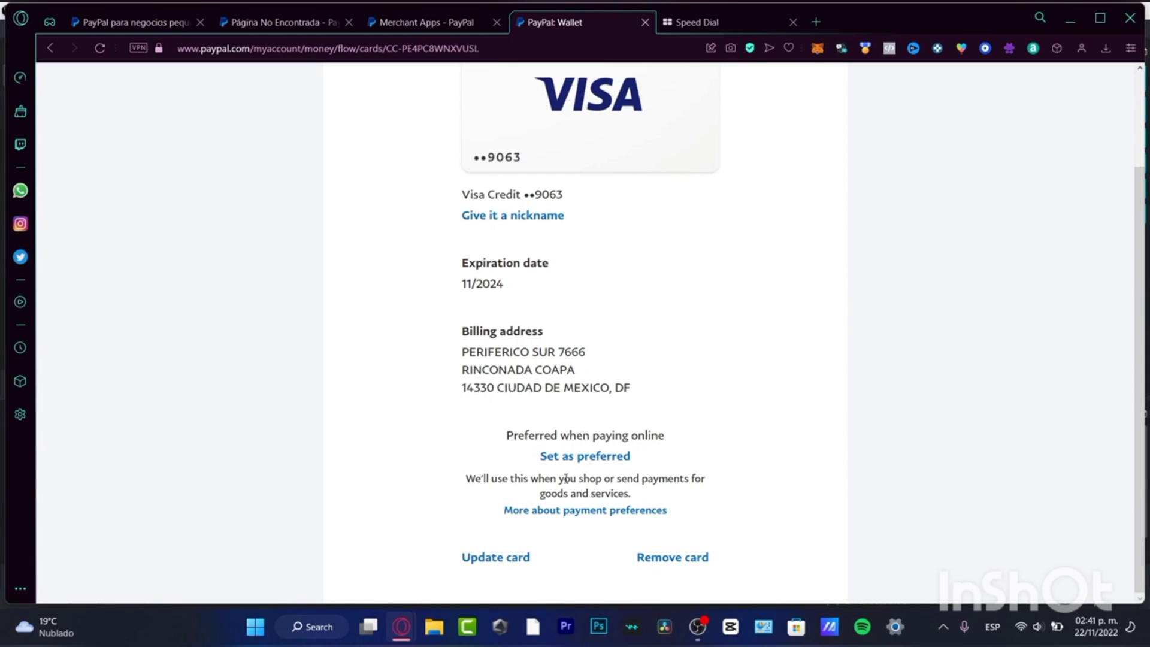
pyautogui.scroll(2, 621, 288)
pyautogui.scroll(-2, 725, 354)
pyautogui.scroll(2, 768, 419)
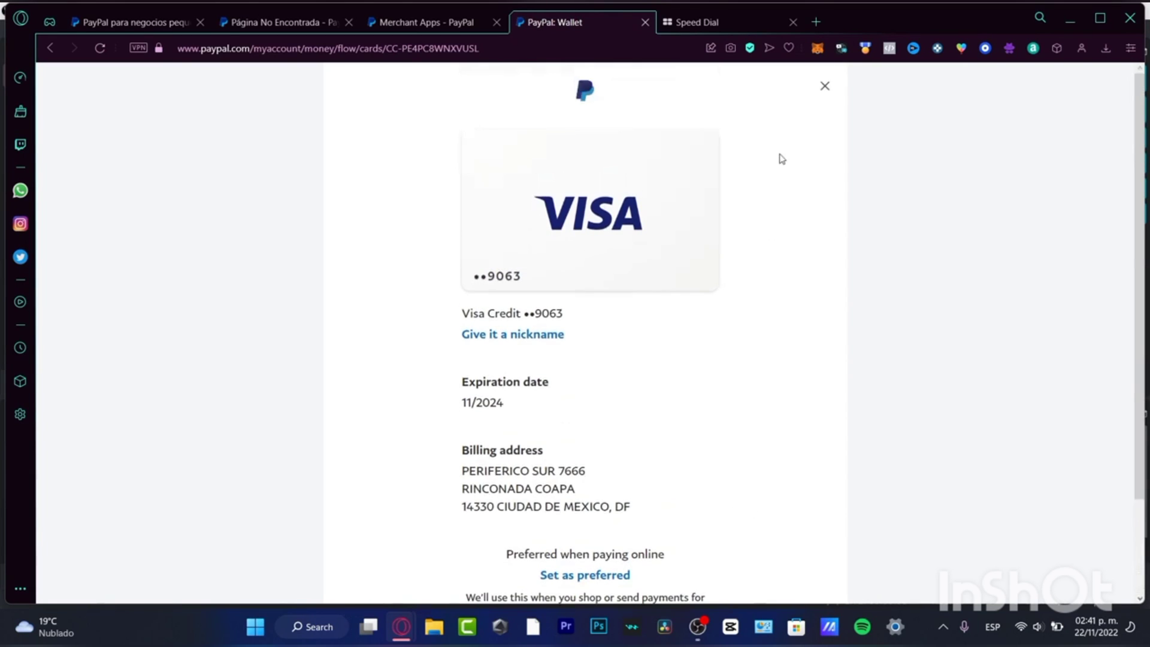
pyautogui.scroll(-2, 827, 262)
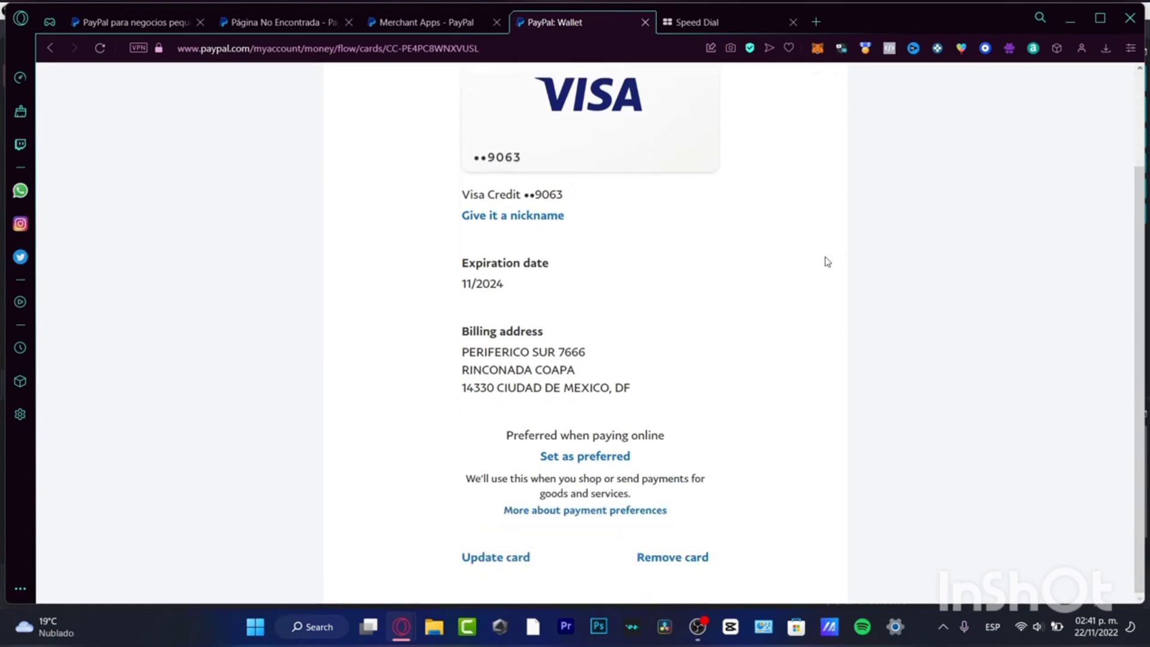
pyautogui.scroll(2, 827, 262)
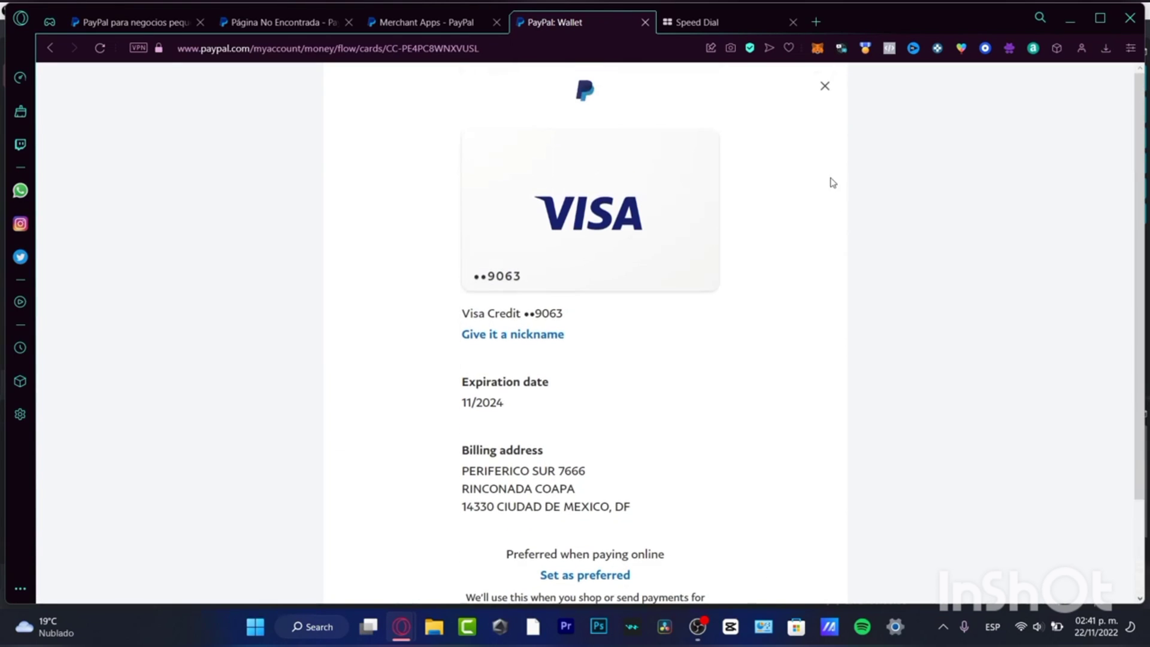